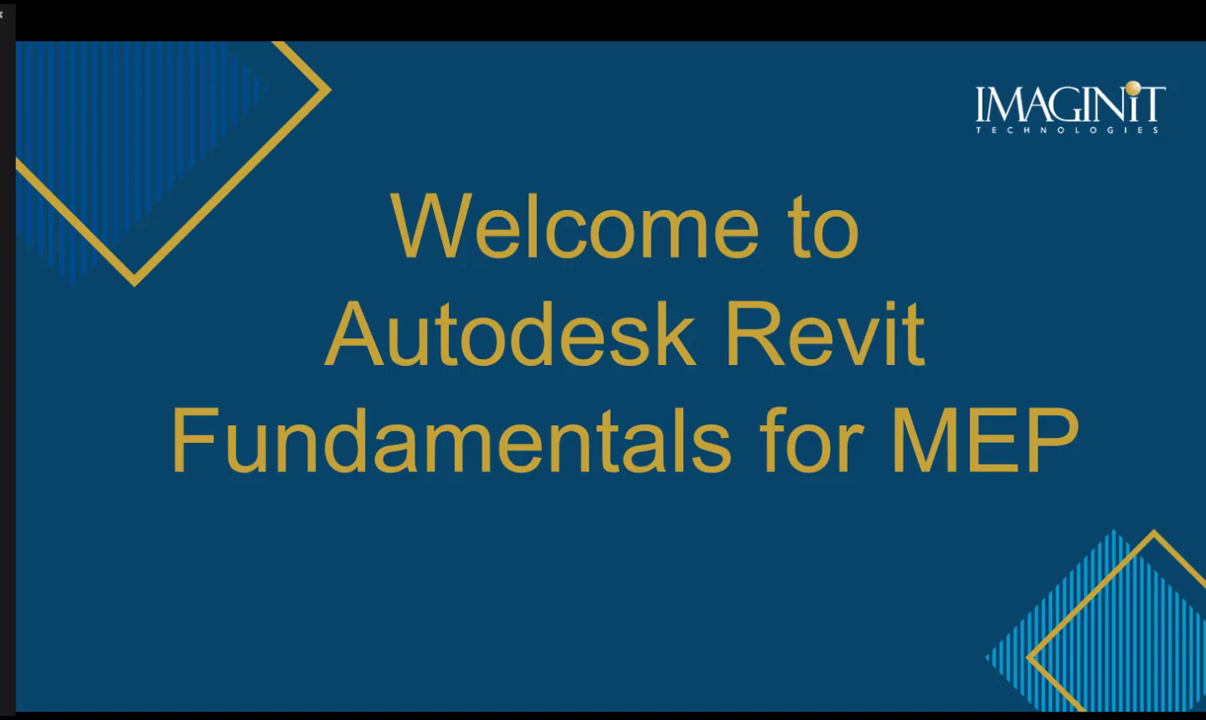
{"action": "key", "text": "Right"}
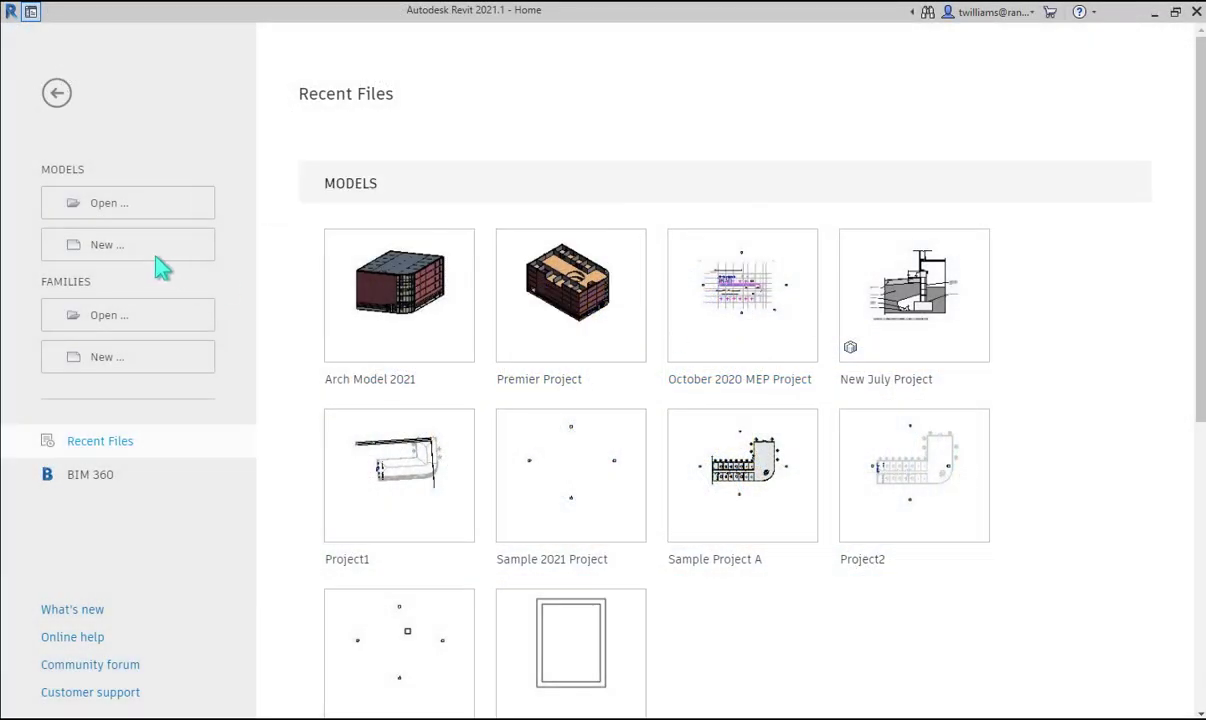
Create a new project from the Systems-Default.rte template in the English-Imperial folder.
{"action": "left_click", "coordinate": [137, 254]}
{"action": "left_click", "coordinate": [660, 336]}
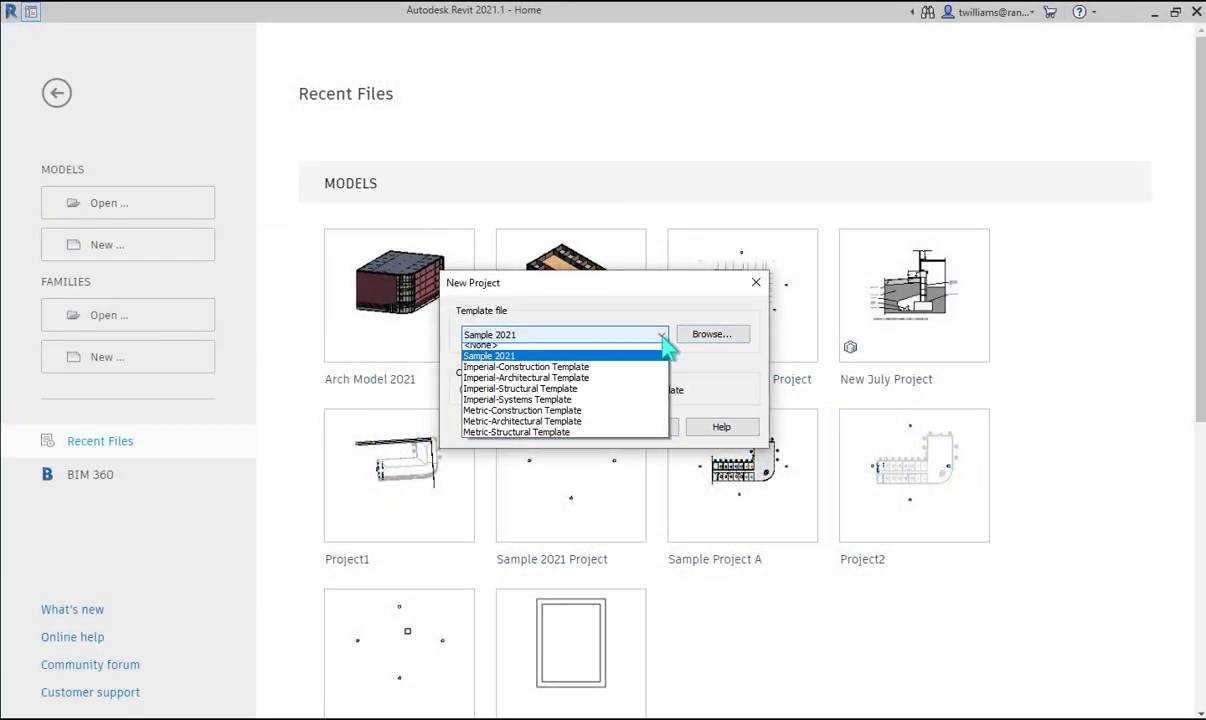
{"action": "left_click", "coordinate": [705, 340]}
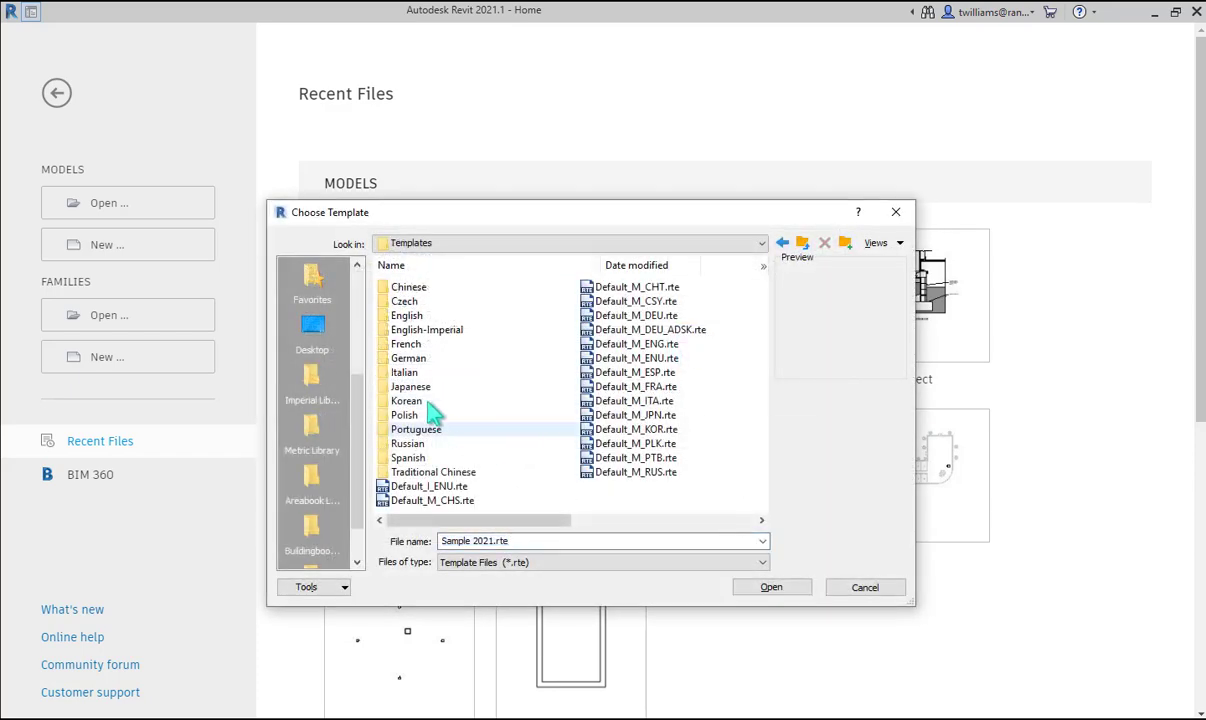
{"action": "double_click", "coordinate": [400, 329]}
{"action": "left_click", "coordinate": [545, 457]}
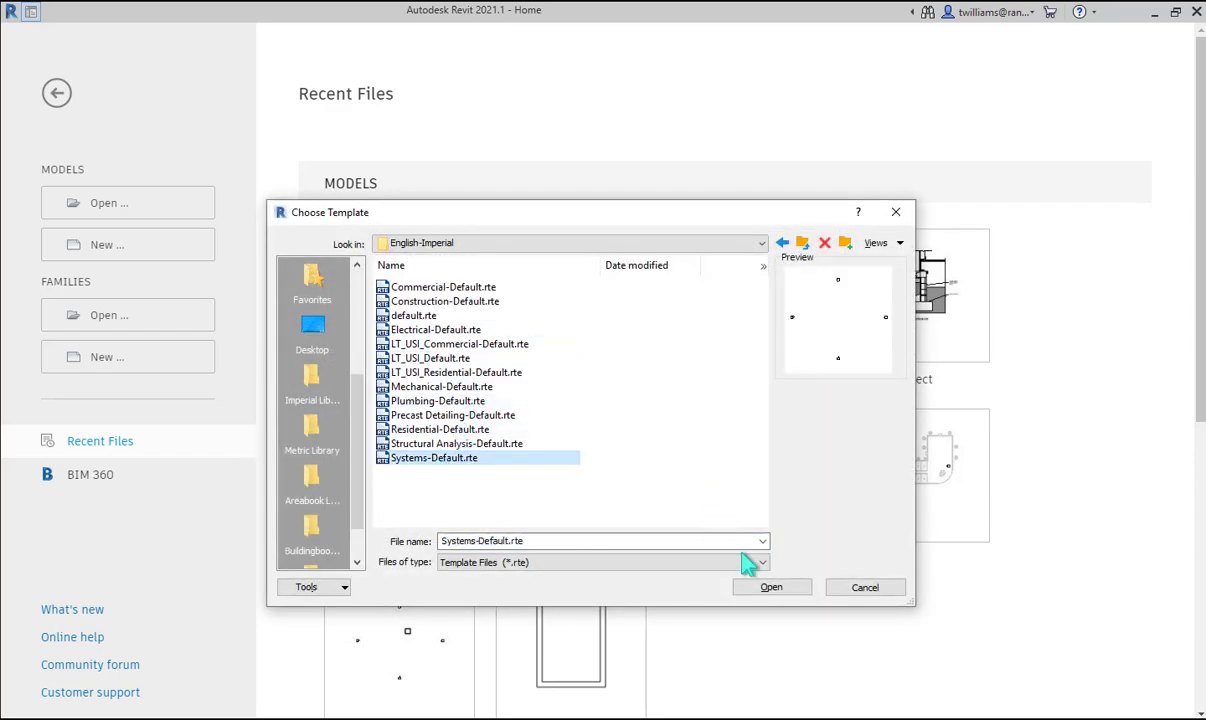
{"action": "left_click", "coordinate": [771, 587]}
{"action": "left_click", "coordinate": [561, 427]}
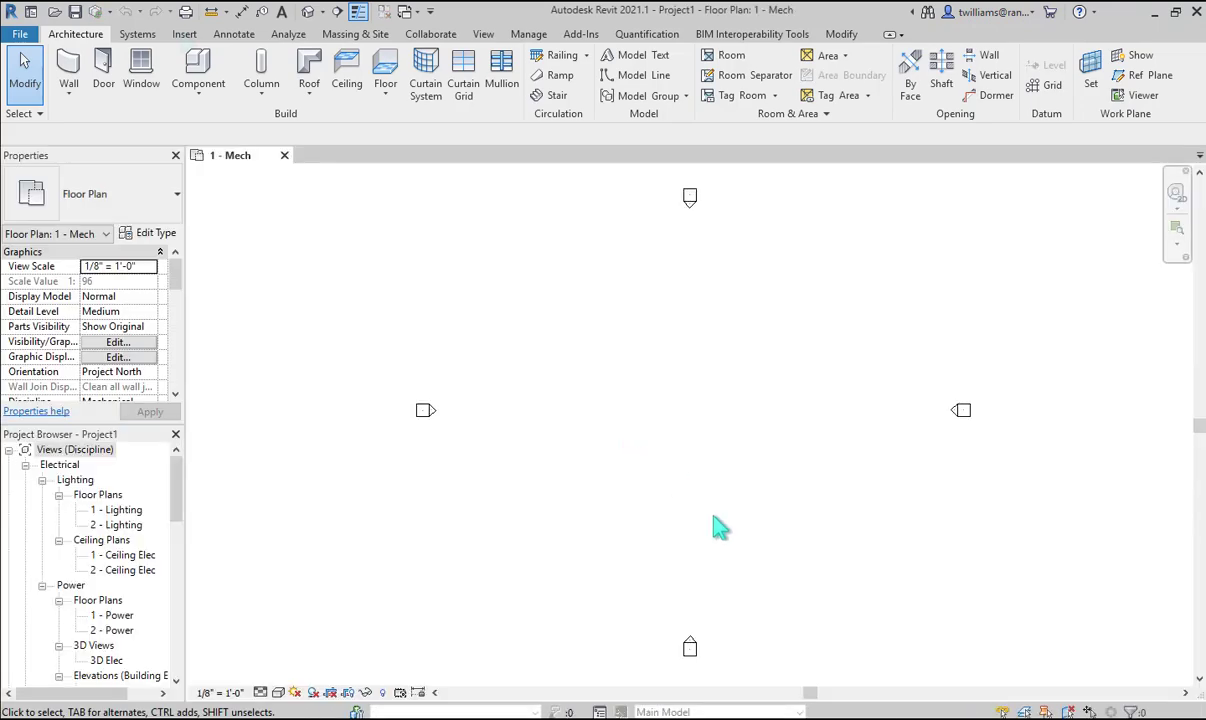
Link Arch Model 2021.rvt from the MEP 2021 folder with Auto - Internal Origin to Internal Origin positioning.
{"action": "left_click", "coordinate": [184, 34]}
{"action": "left_click", "coordinate": [63, 88]}
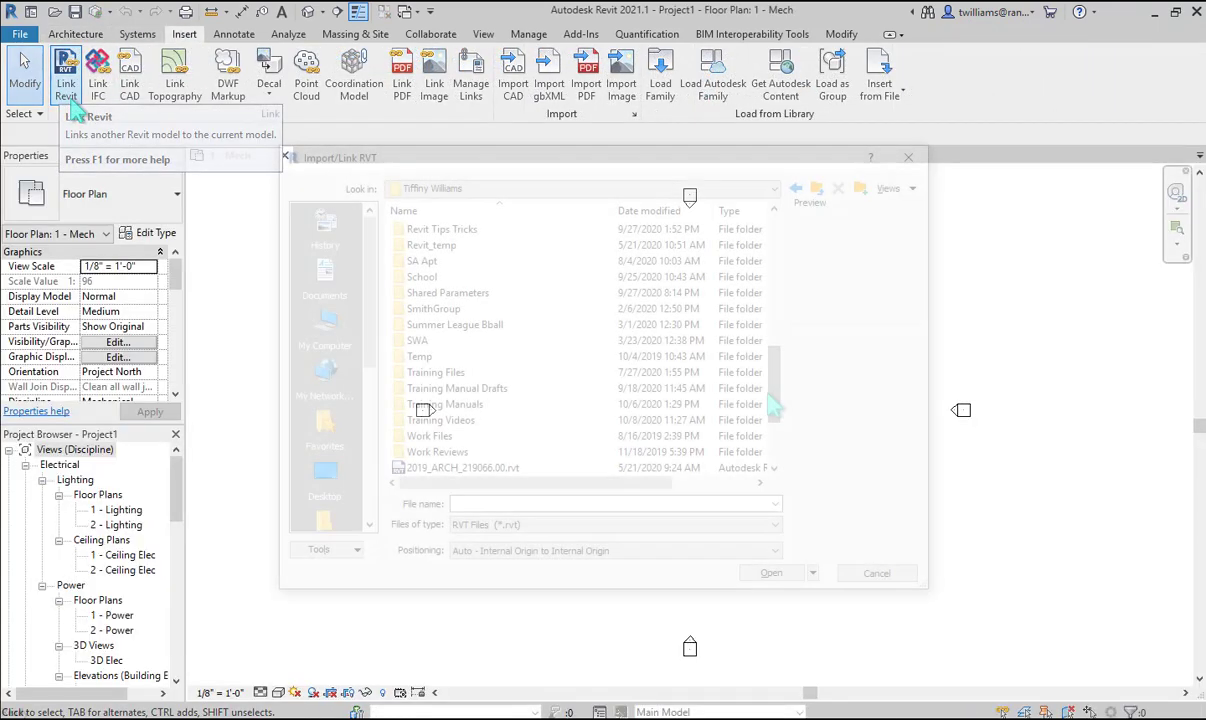
{"action": "double_click", "coordinate": [431, 420]}
{"action": "double_click", "coordinate": [431, 229]}
{"action": "left_click", "coordinate": [452, 280]}
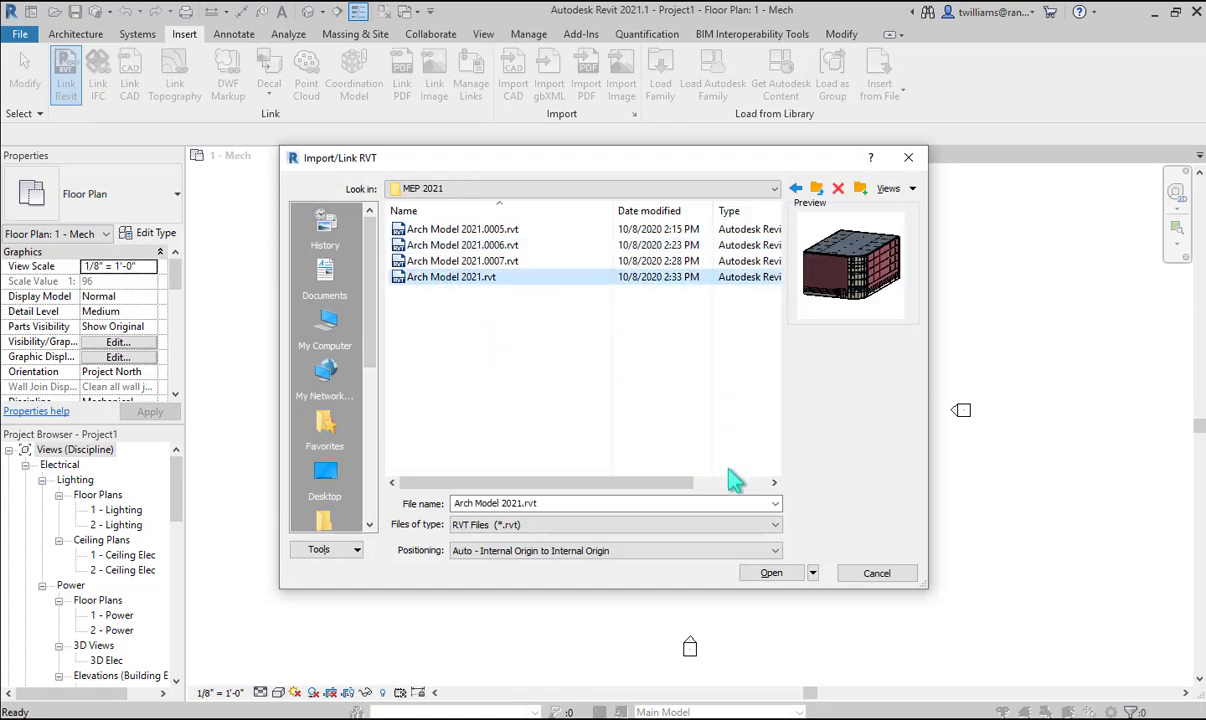
{"action": "left_click", "coordinate": [727, 552]}
{"action": "left_click", "coordinate": [727, 577]}
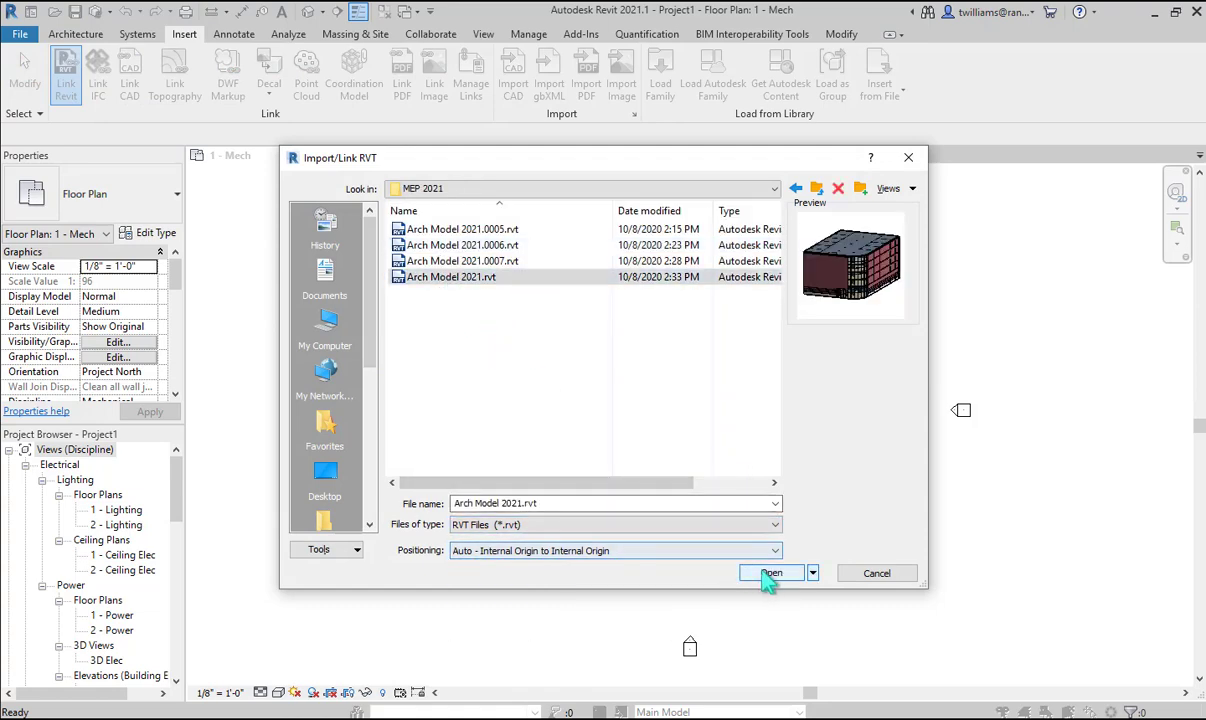
{"action": "left_click", "coordinate": [771, 574]}
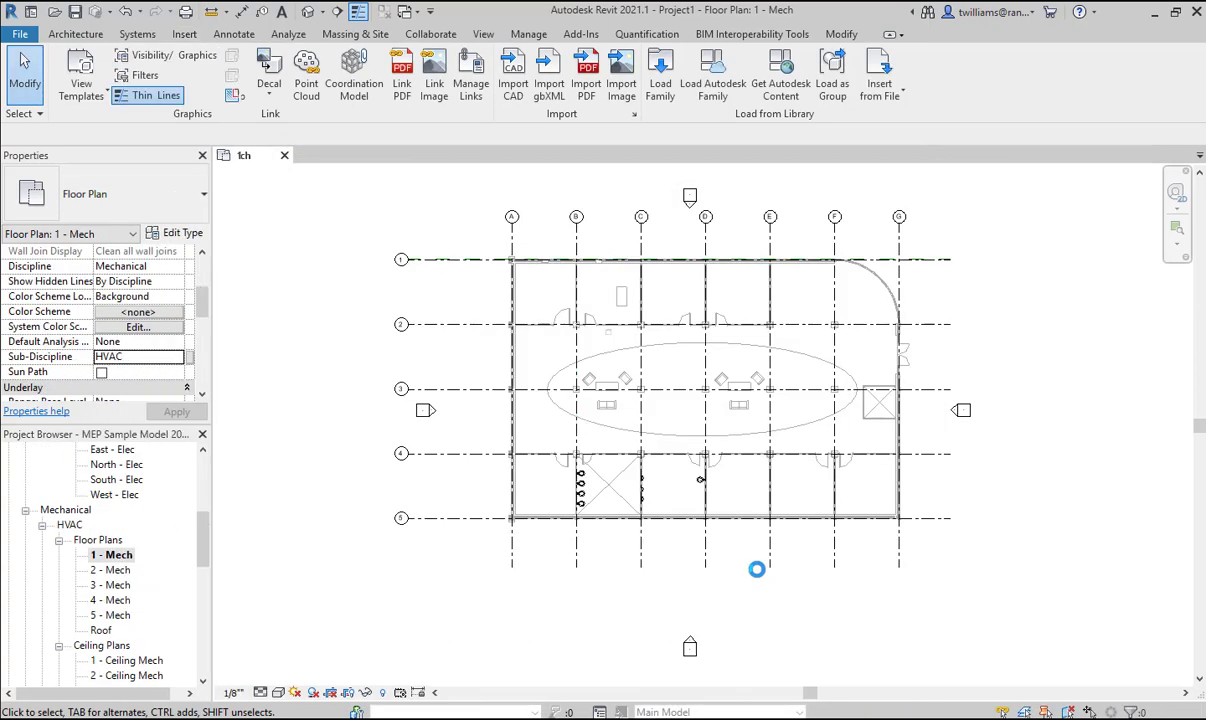
Start placing mechanical equipment in the 1 - Mech floor plan with the Standard Boiler type.
{"action": "left_click", "coordinate": [135, 36]}
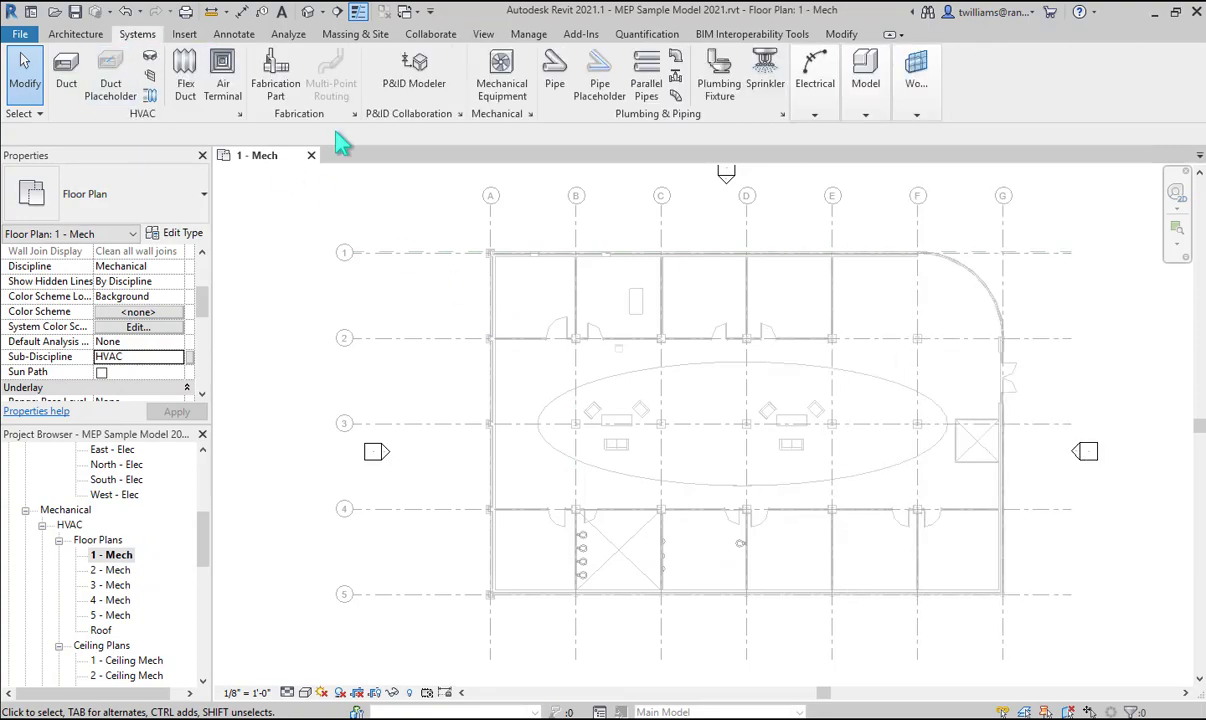
{"action": "left_click", "coordinate": [499, 80]}
{"action": "left_click", "coordinate": [204, 194]}
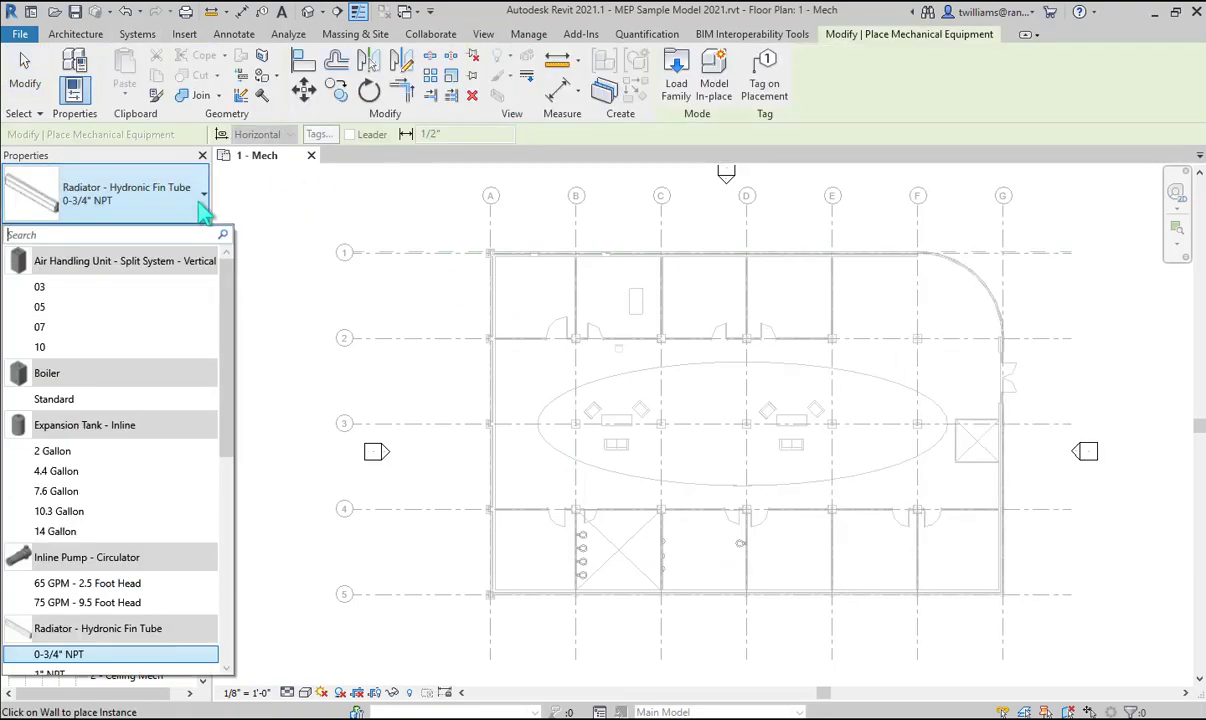
{"action": "left_click", "coordinate": [188, 404]}
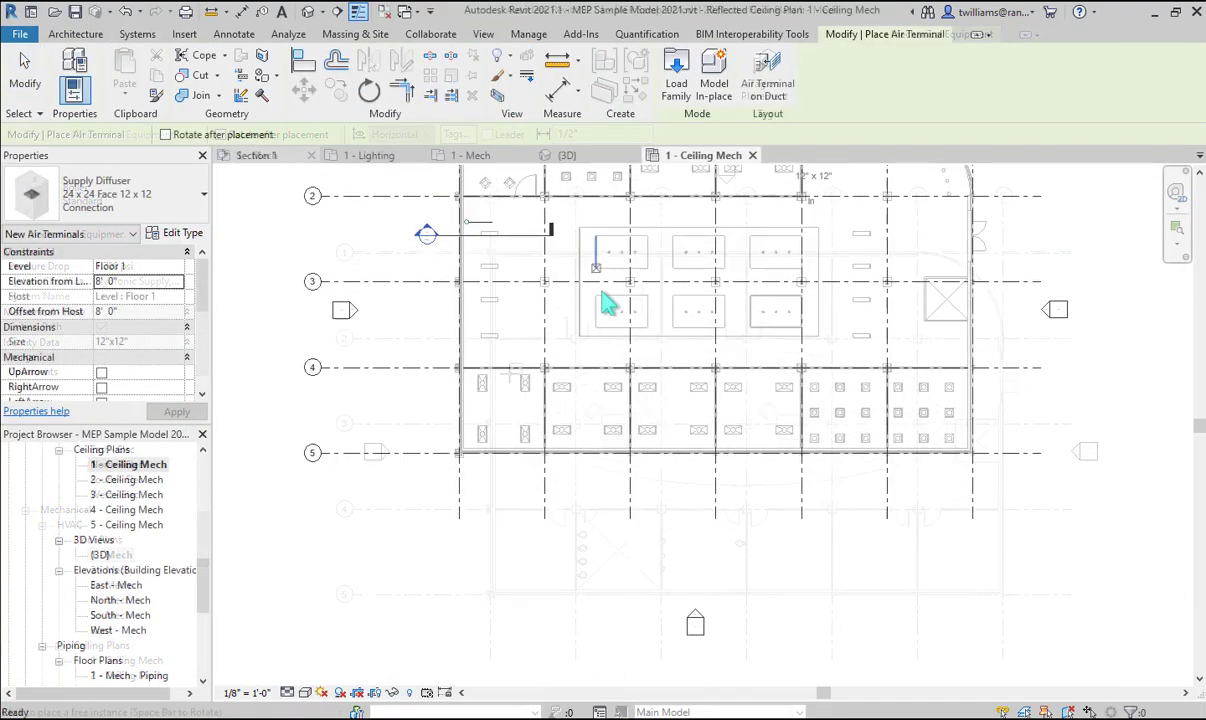
Place 24 x 24 Face 12 x 12 Connection supply diffusers in the ceiling grids of the south rooms in 1 - Ceiling Mech.
{"action": "scroll", "coordinate": [608, 305], "scroll_direction": "up", "scroll_amount": 5}
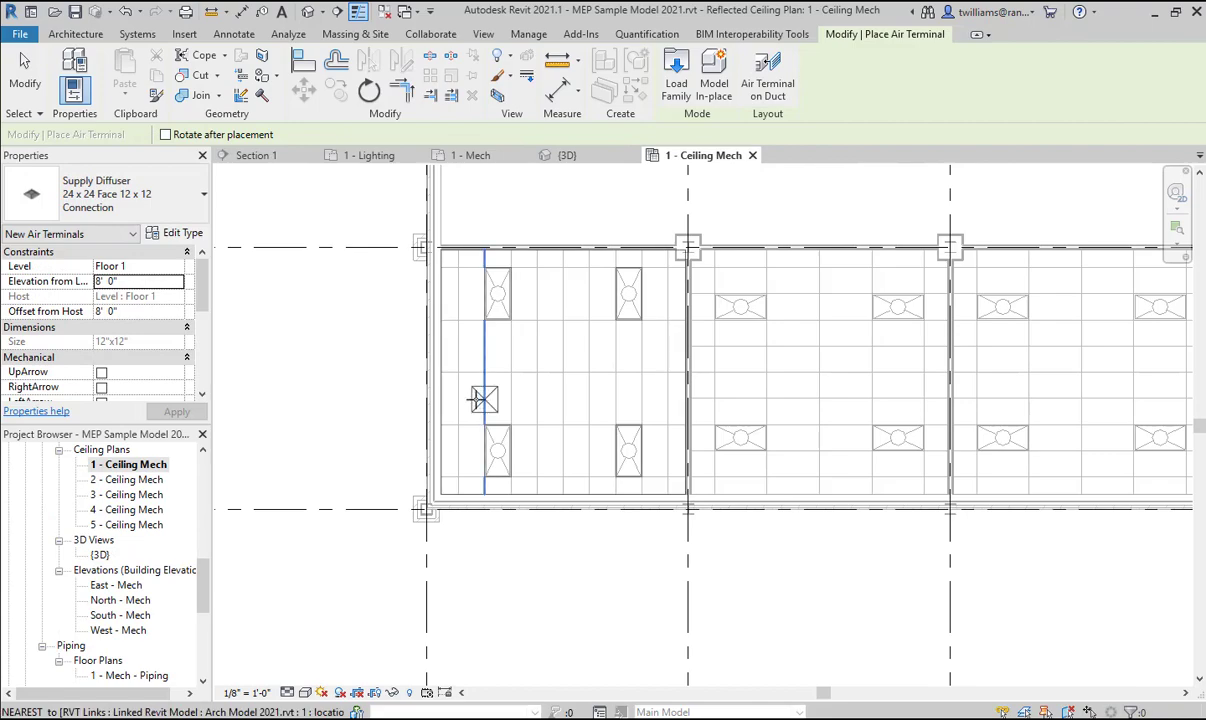
{"action": "left_click", "coordinate": [470, 398]}
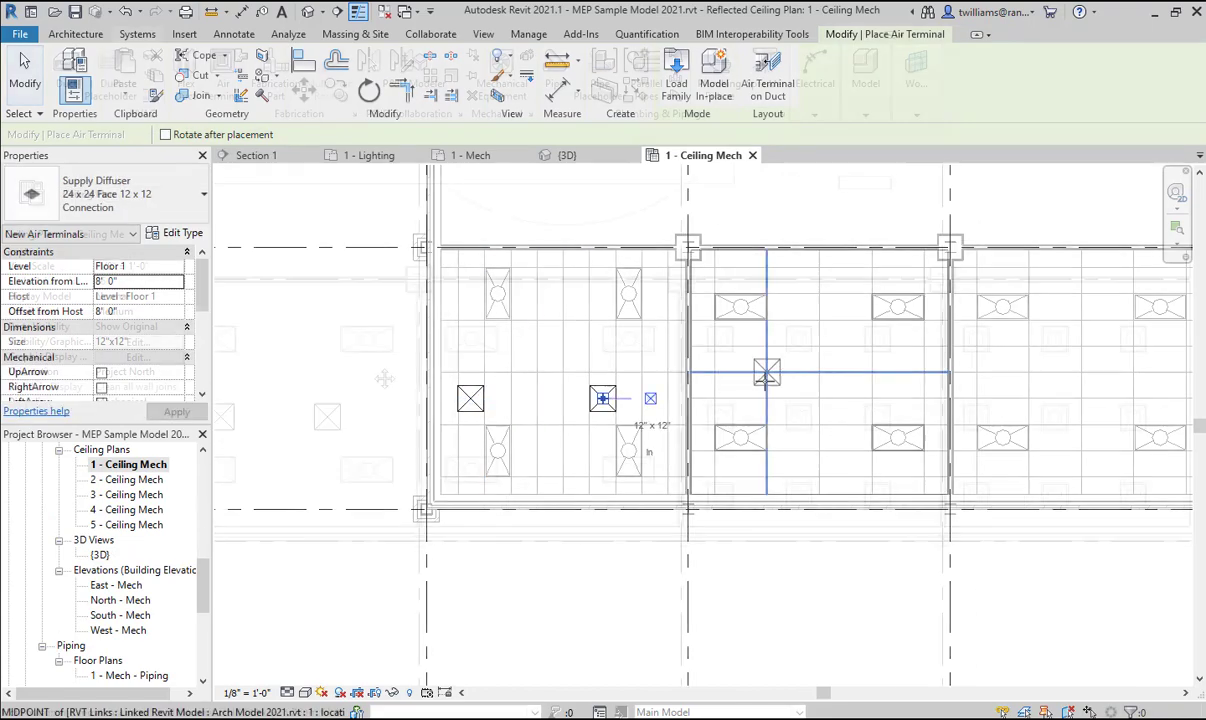
{"action": "right_click", "coordinate": [290, 420]}
{"action": "left_click", "coordinate": [323, 472]}
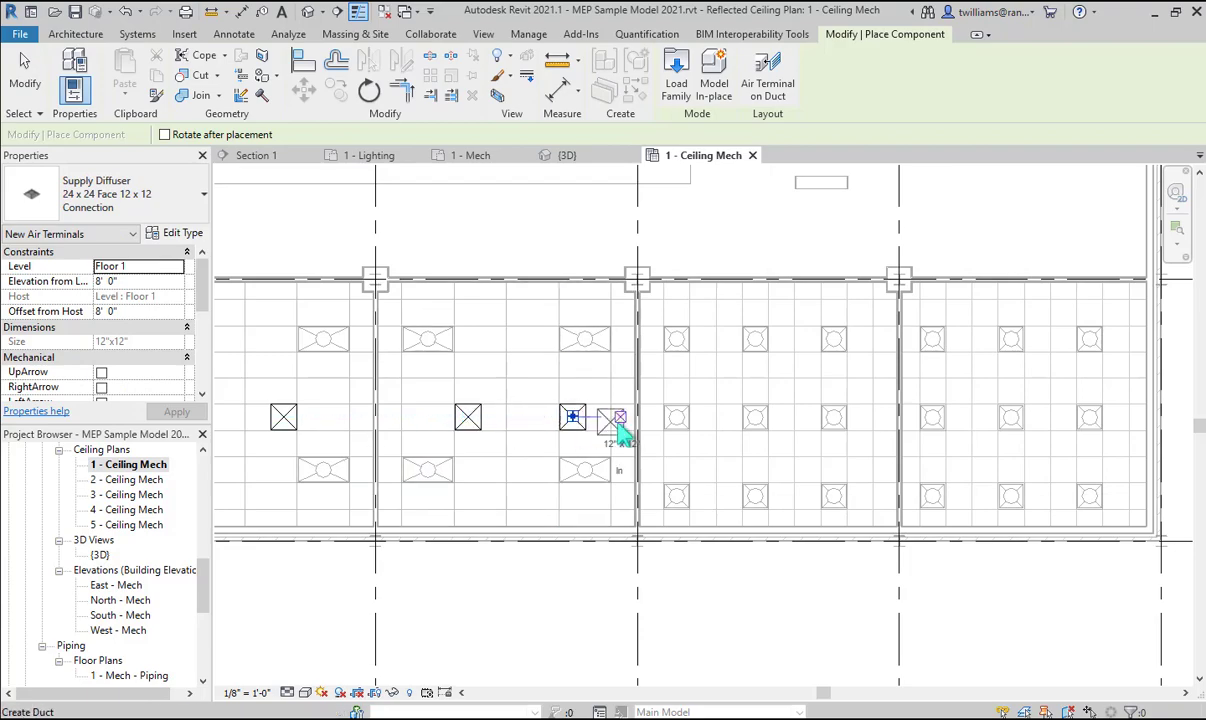
{"action": "left_click", "coordinate": [862, 418]}
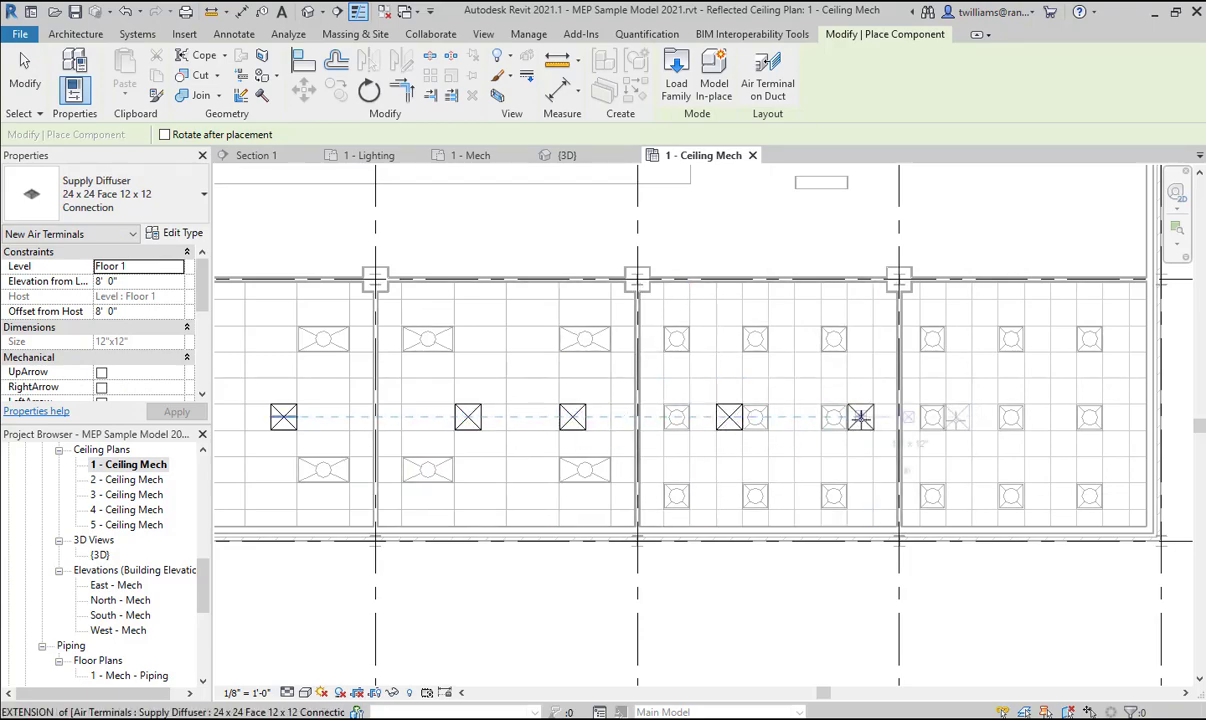
{"action": "scroll", "coordinate": [965, 416], "scroll_direction": "up", "scroll_amount": 4}
{"action": "scroll", "coordinate": [996, 384], "scroll_direction": "down", "scroll_amount": 3}
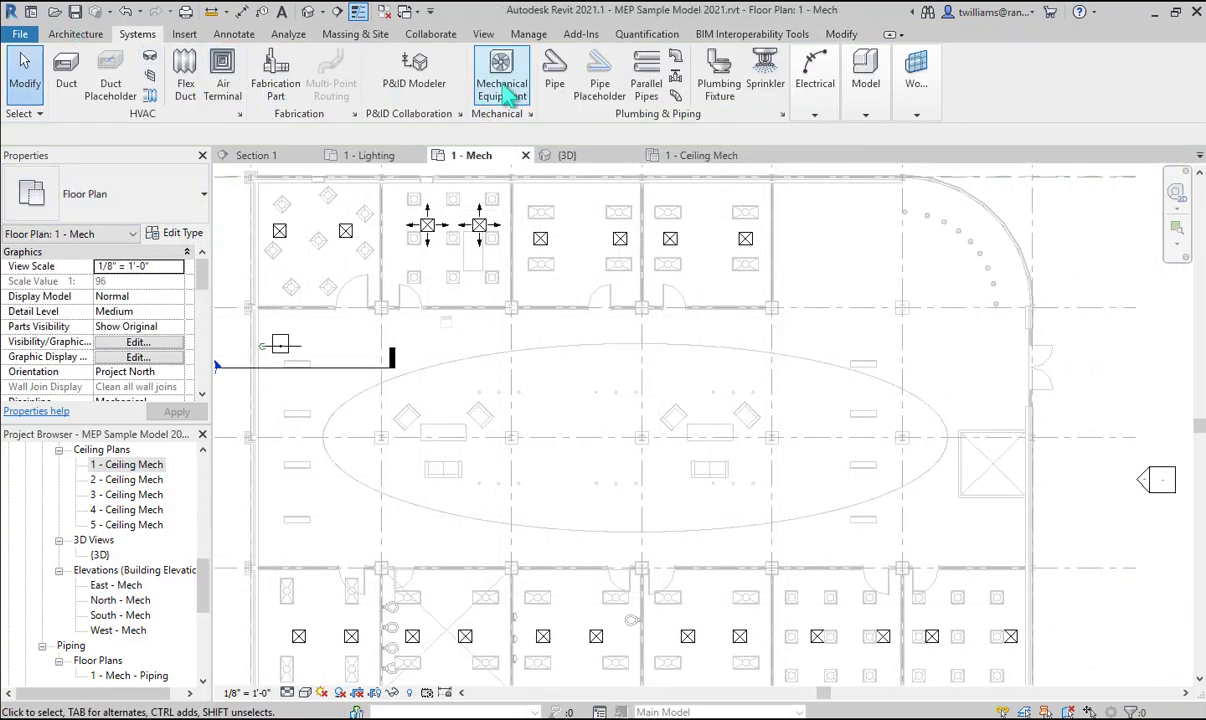
Place an Air Handling Unit - Split System - Vertical of type 05 from the 1 - Mech floor plan.
{"action": "left_click", "coordinate": [501, 80]}
{"action": "left_click", "coordinate": [195, 205]}
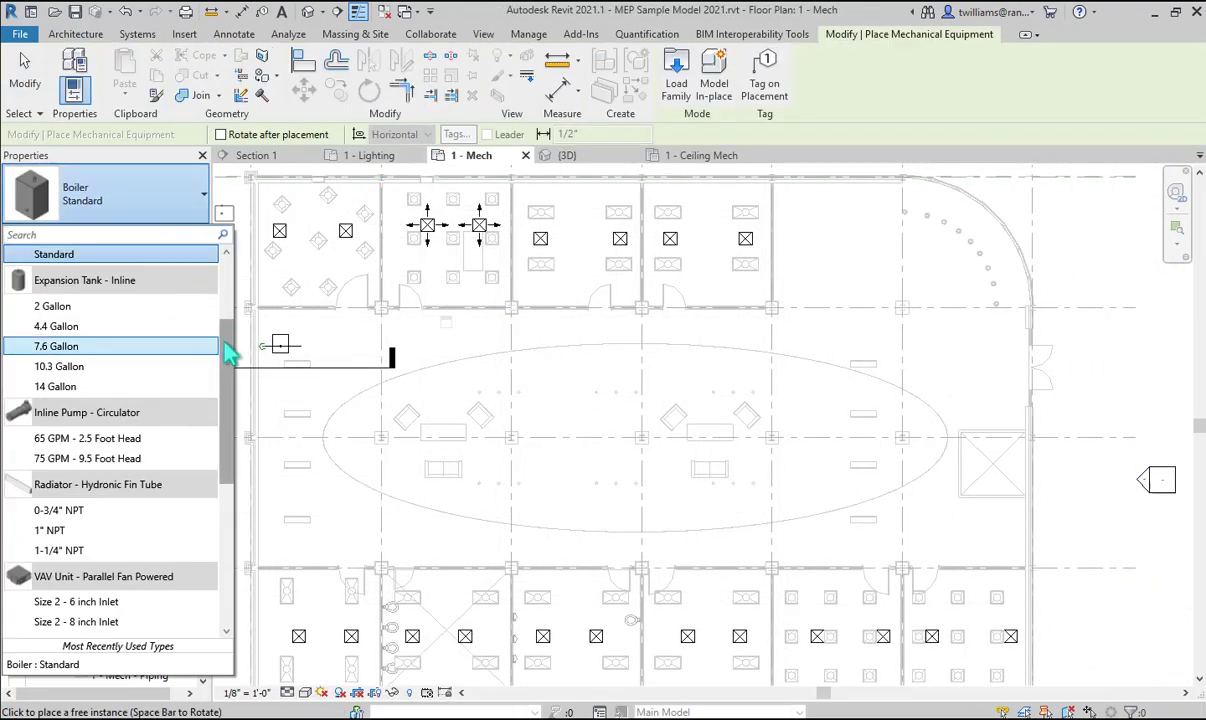
{"action": "left_click_drag", "start_coordinate": [228, 353], "coordinate": [237, 275]}
{"action": "left_click", "coordinate": [181, 310]}
{"action": "middle_click_drag", "start_coordinate": [318, 519], "coordinate": [345, 511]}
{"action": "middle_click_drag", "start_coordinate": [345, 511], "coordinate": [409, 392]}
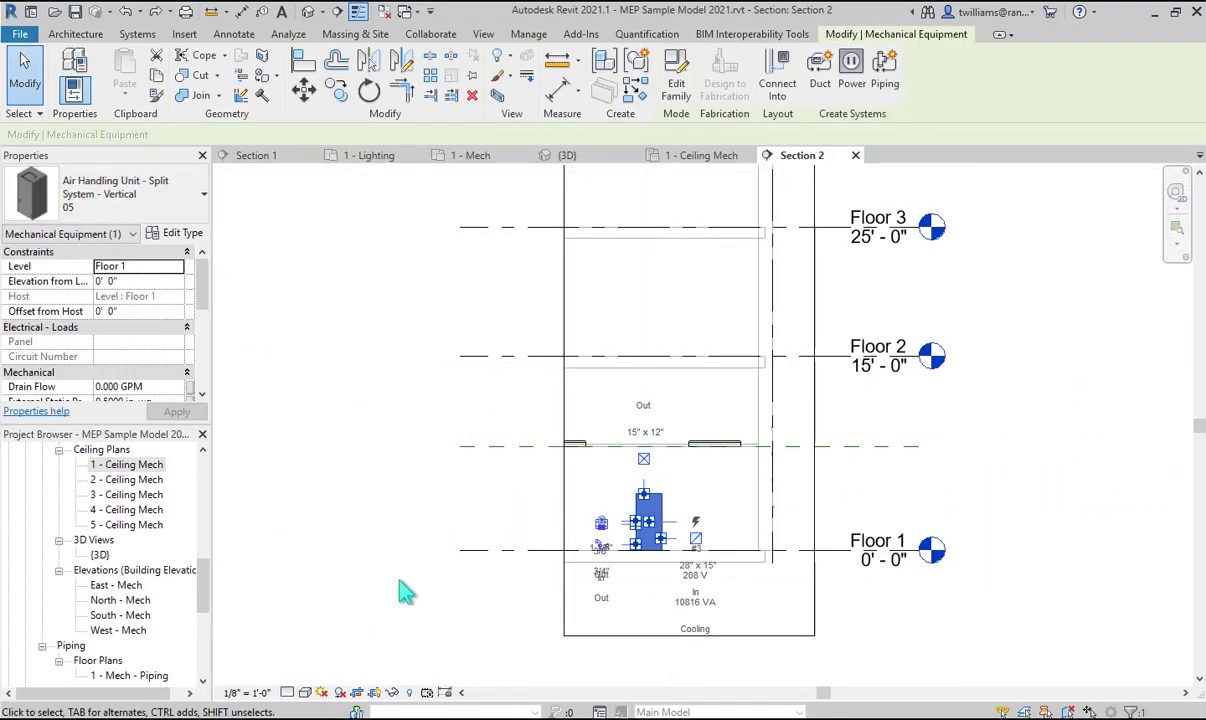
Draw a vertical duct riser upward from the air handling unit's top outlet in Section 2.
{"action": "left_click", "coordinate": [597, 506]}
{"action": "left_click", "coordinate": [640, 506]}
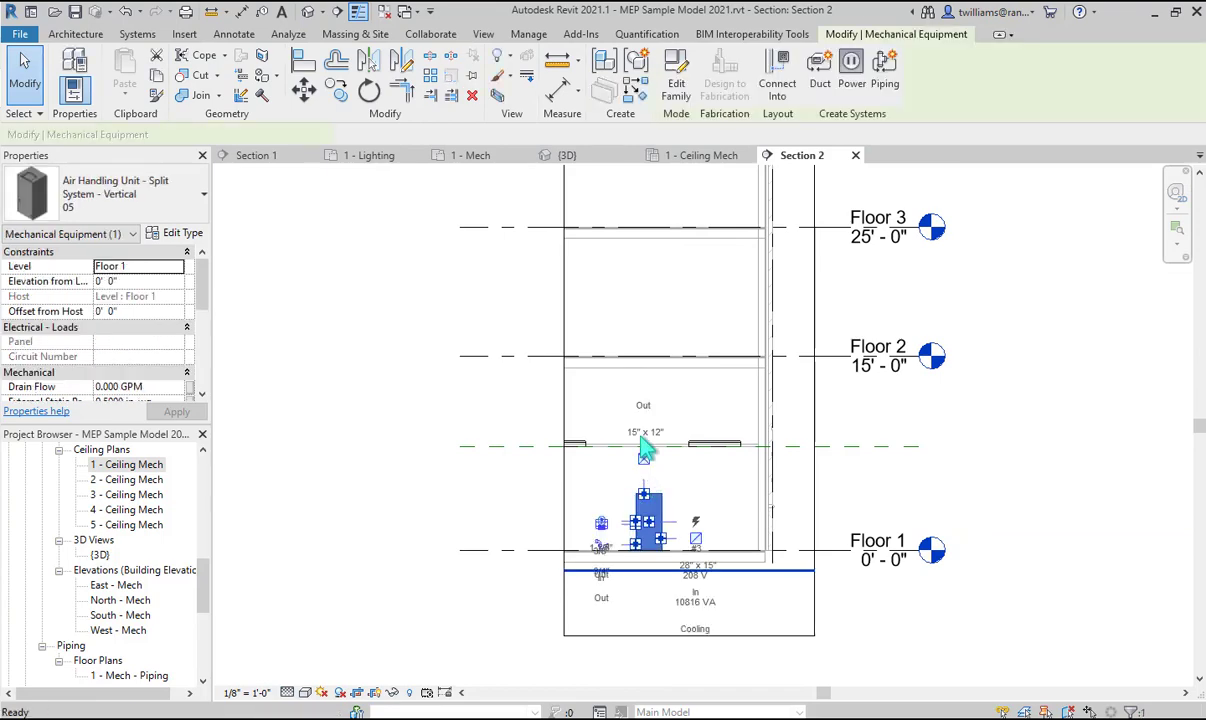
{"action": "left_click", "coordinate": [643, 459]}
{"action": "key", "text": "Escape"}
{"action": "key", "text": "Escape"}
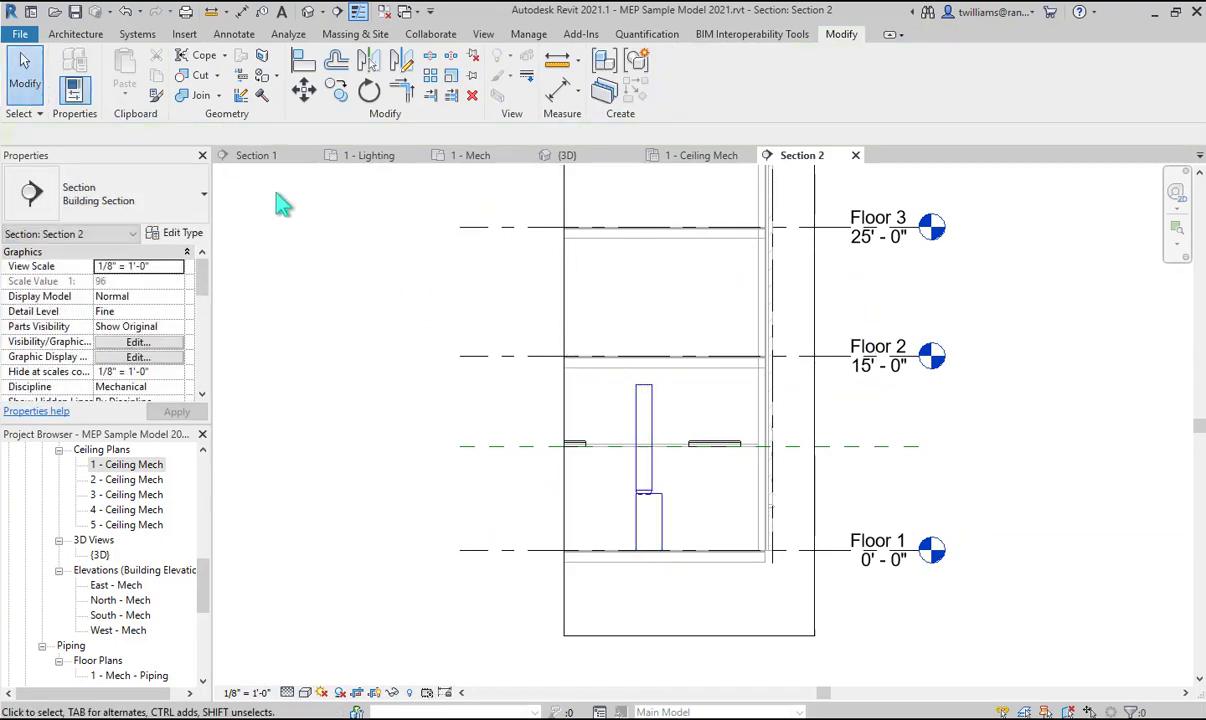
Draw a 12" by 15" duct in the 1 - Mech plan from the air handler's riser up to the corridor.
{"action": "left_click", "coordinate": [476, 160]}
{"action": "left_click", "coordinate": [245, 345]}
{"action": "right_click", "coordinate": [247, 345]}
{"action": "left_click", "coordinate": [258, 345]}
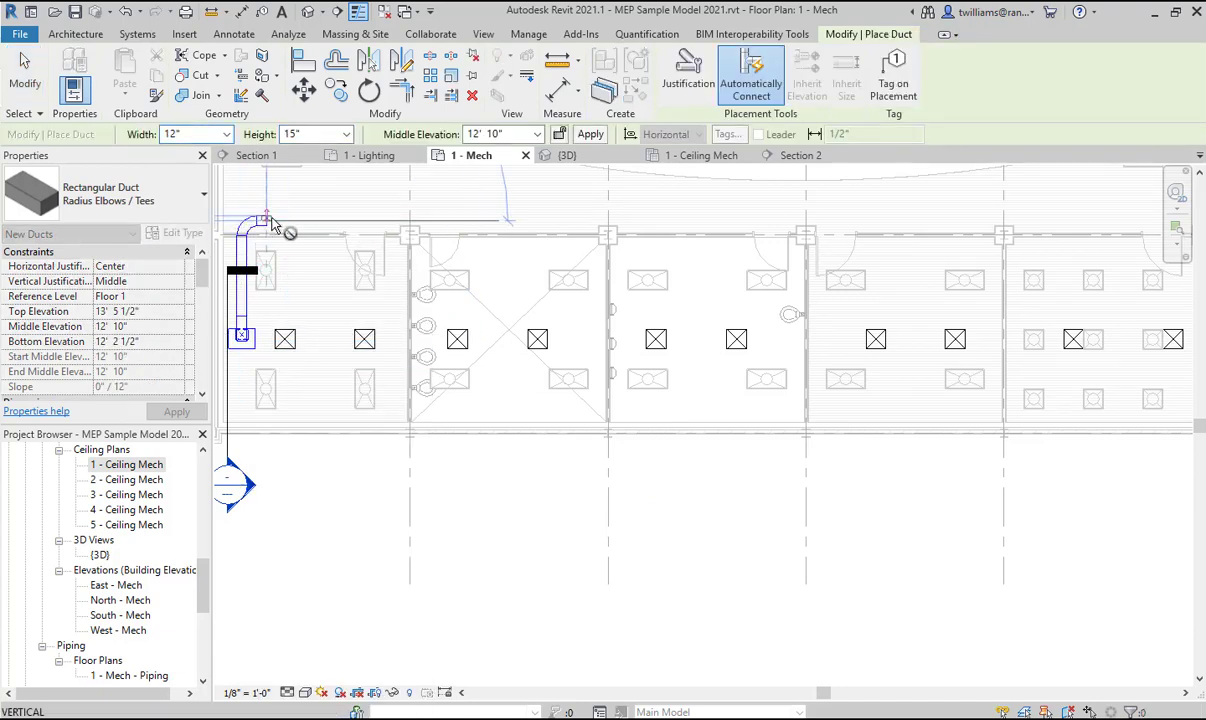
Set the duct size to 20" wide by 18" high and run the main duct along the corridor to the building's far east end.
{"action": "left_click", "coordinate": [227, 134]}
{"action": "left_click", "coordinate": [210, 237]}
{"action": "left_click", "coordinate": [346, 134]}
{"action": "left_click", "coordinate": [343, 191]}
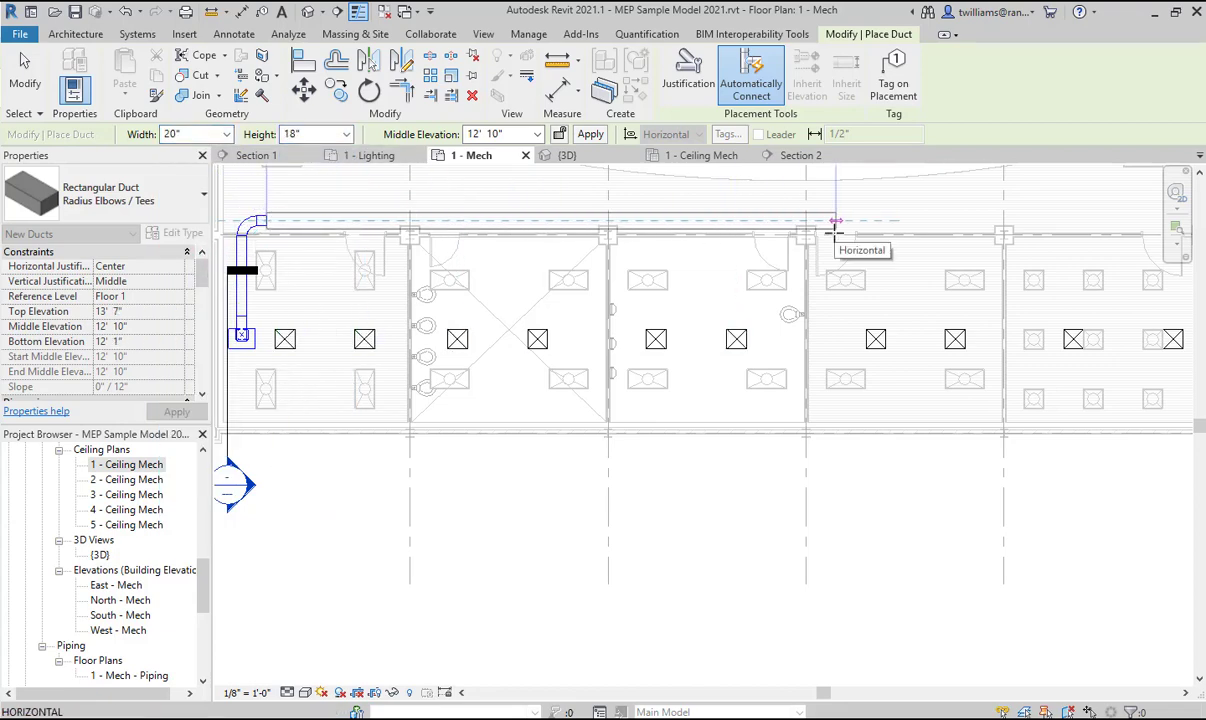
{"action": "left_click", "coordinate": [1132, 219]}
{"action": "middle_click_drag", "start_coordinate": [1084, 330], "coordinate": [828, 353]}
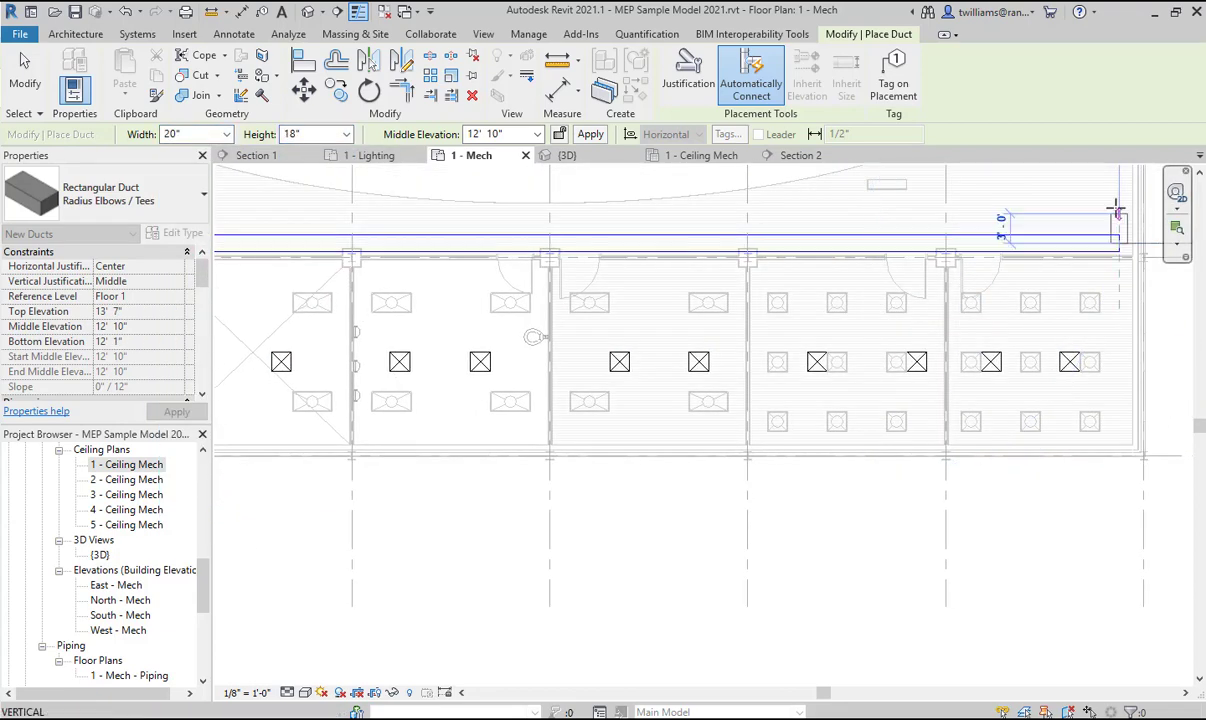
{"action": "left_click", "coordinate": [25, 75]}
Connect both supply diffusers in the room with the air handling unit into the corridor main duct.
{"action": "scroll", "coordinate": [760, 436], "scroll_direction": "down", "scroll_amount": 2}
{"action": "middle_click_drag", "start_coordinate": [228, 499], "coordinate": [356, 520]}
{"action": "scroll", "coordinate": [365, 440], "scroll_direction": "up", "scroll_amount": 4}
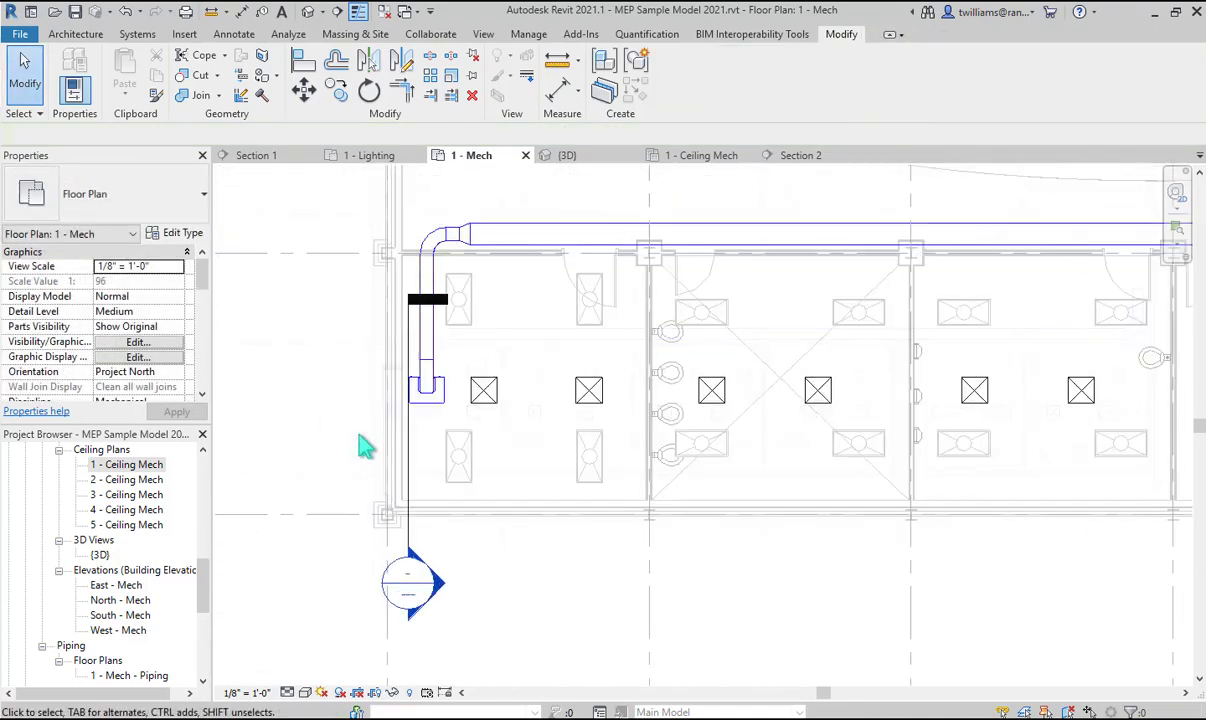
{"action": "scroll", "coordinate": [706, 500], "scroll_direction": "down", "scroll_amount": 2}
{"action": "middle_click_drag", "start_coordinate": [706, 500], "coordinate": [416, 457]}
{"action": "scroll", "coordinate": [447, 469], "scroll_direction": "down", "scroll_amount": 1}
{"action": "left_click", "coordinate": [262, 379]}
{"action": "left_click", "coordinate": [777, 78]}
{"action": "left_click", "coordinate": [370, 262]}
{"action": "left_click", "coordinate": [339, 379]}
{"action": "left_click", "coordinate": [777, 78]}
{"action": "left_click", "coordinate": [440, 262]}
Connect the two supply diffusers in the second south room, the restroom, into the corridor main duct.
{"action": "left_click", "coordinate": [432, 379]}
{"action": "left_click", "coordinate": [777, 80]}
{"action": "left_click", "coordinate": [480, 262]}
{"action": "left_click", "coordinate": [512, 379]}
{"action": "left_click", "coordinate": [777, 80]}
{"action": "left_click", "coordinate": [550, 262]}
Connect the two supply diffusers in the third south room into the corridor main duct.
{"action": "left_click", "coordinate": [631, 379]}
{"action": "left_click", "coordinate": [777, 89]}
{"action": "left_click", "coordinate": [631, 262]}
{"action": "left_click", "coordinate": [712, 379]}
{"action": "left_click", "coordinate": [777, 89]}
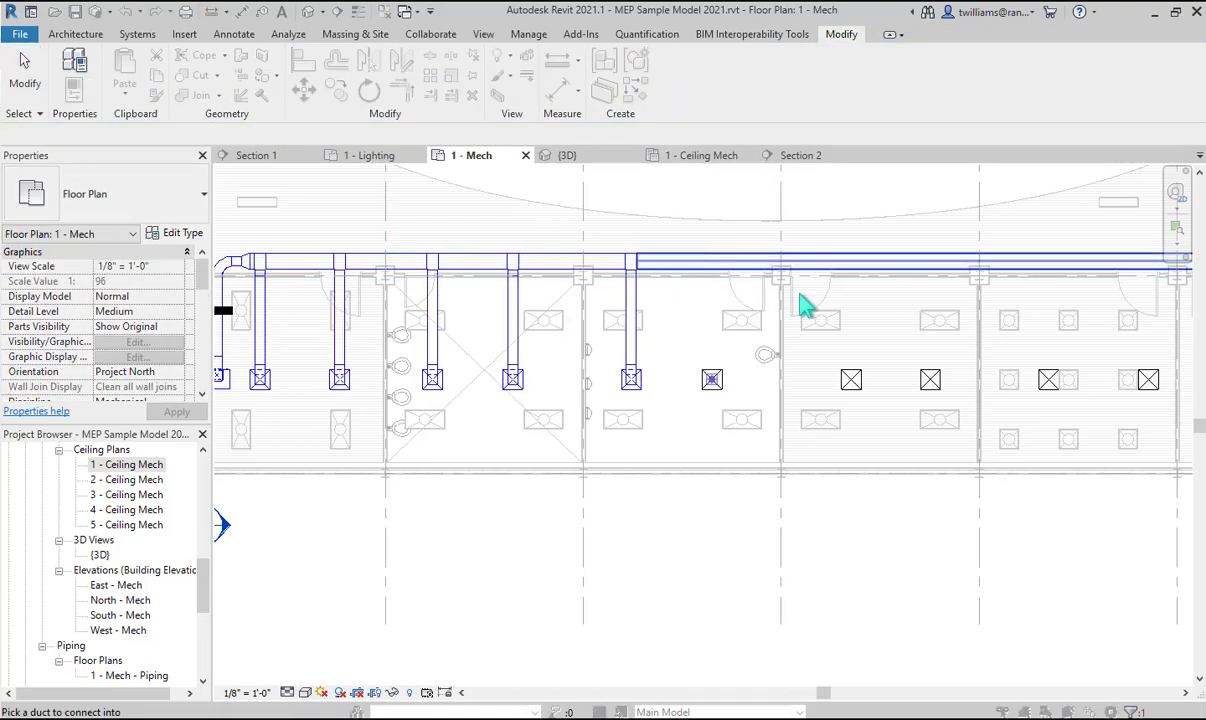
{"action": "left_click", "coordinate": [712, 262]}
Connect the two supply diffusers in the fourth south room into the corridor main duct.
{"action": "left_click", "coordinate": [851, 379]}
{"action": "left_click", "coordinate": [777, 89]}
{"action": "left_click", "coordinate": [851, 262]}
{"action": "left_click", "coordinate": [930, 379]}
{"action": "left_click", "coordinate": [777, 89]}
{"action": "left_click", "coordinate": [930, 262]}
Connect the two supply diffusers in the fifth south room into the corridor main duct.
{"action": "left_click", "coordinate": [1048, 379]}
{"action": "left_click", "coordinate": [777, 89]}
{"action": "left_click", "coordinate": [1048, 262]}
{"action": "left_click", "coordinate": [1148, 379]}
{"action": "left_click", "coordinate": [777, 89]}
{"action": "left_click", "coordinate": [1148, 262]}
Connect the two supply diffusers in the easternmost south room into the corridor main duct.
{"action": "middle_click_drag", "start_coordinate": [926, 501], "coordinate": [464, 509]}
{"action": "left_click", "coordinate": [760, 387]}
{"action": "left_click", "coordinate": [777, 89]}
{"action": "left_click", "coordinate": [785, 264]}
{"action": "left_click", "coordinate": [839, 387]}
{"action": "left_click", "coordinate": [783, 97]}
{"action": "left_click", "coordinate": [785, 258]}
{"action": "left_click", "coordinate": [839, 387]}
Change the visual style of the 3D Section 3 view of the ductwork.
{"action": "mouse_move", "coordinate": [743, 538]}
{"action": "middle_mouse_down", "text": "shift"}
{"action": "mouse_move", "coordinate": [760, 552]}
{"action": "mouse_move", "coordinate": [616, 566]}
{"action": "mouse_move", "coordinate": [750, 582]}
{"action": "middle_mouse_up", "text": "shift"}
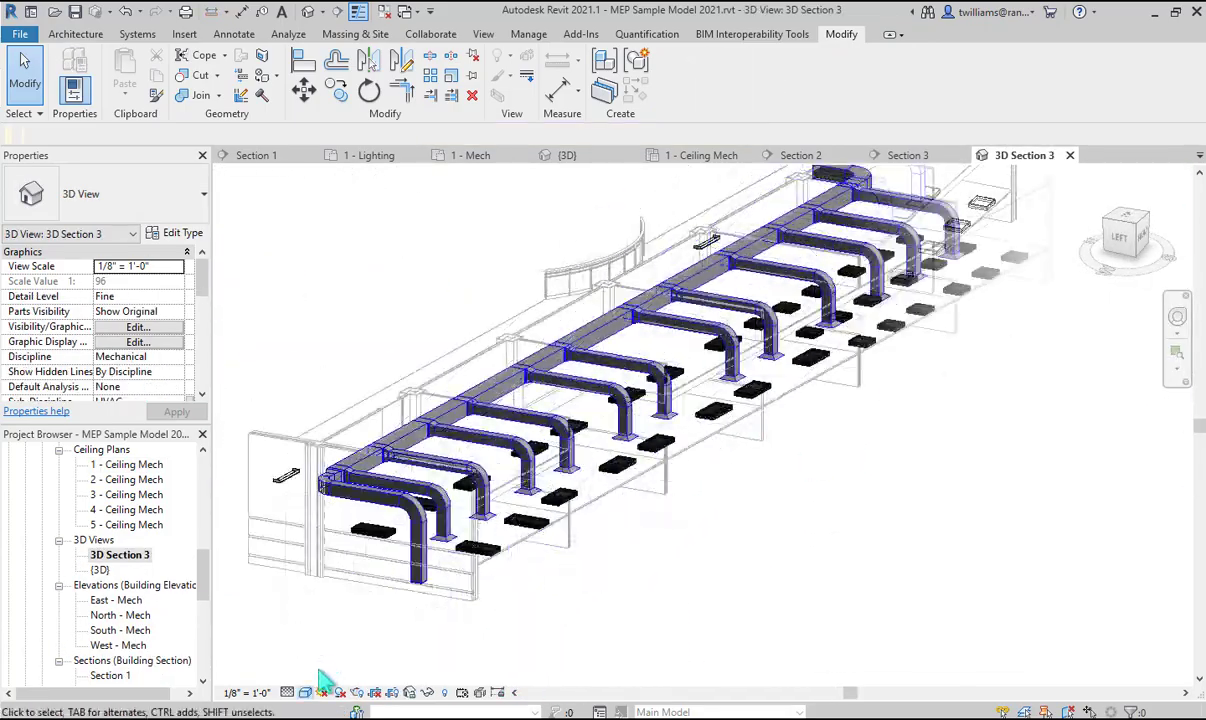
{"action": "left_click", "coordinate": [305, 692]}
{"action": "left_click", "coordinate": [330, 655]}
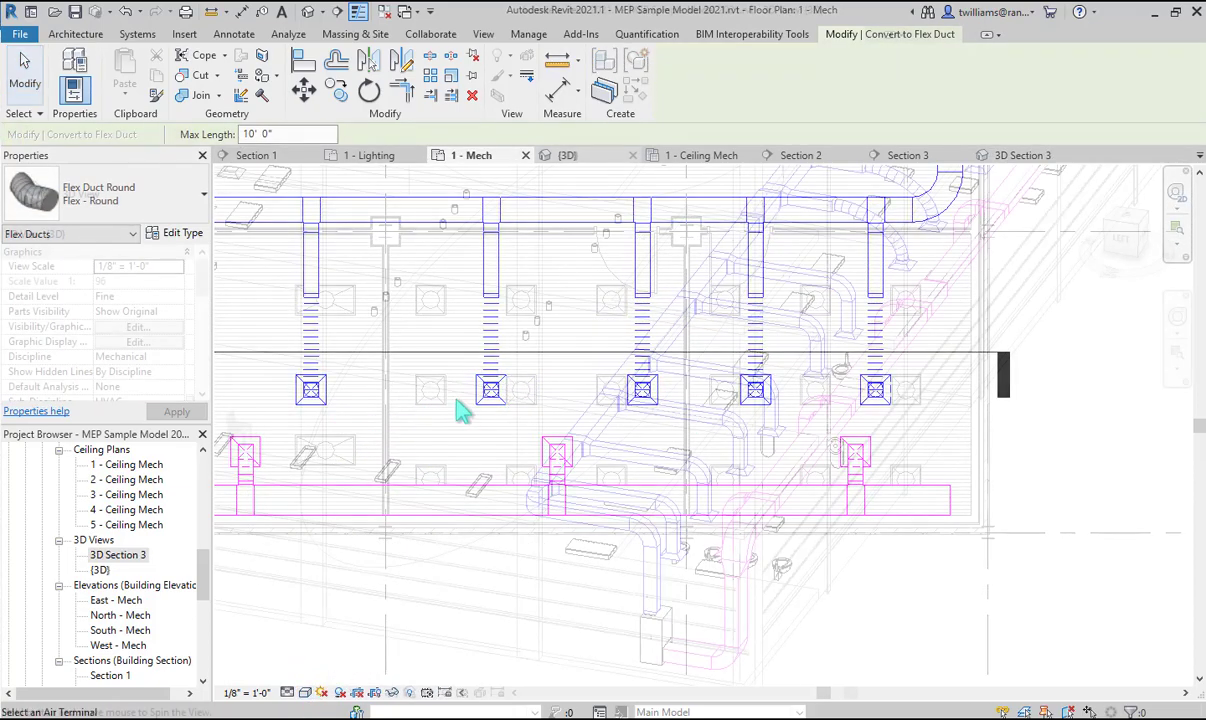
{"action": "scroll", "coordinate": [635, 605], "scroll_direction": "up", "scroll_amount": 5}
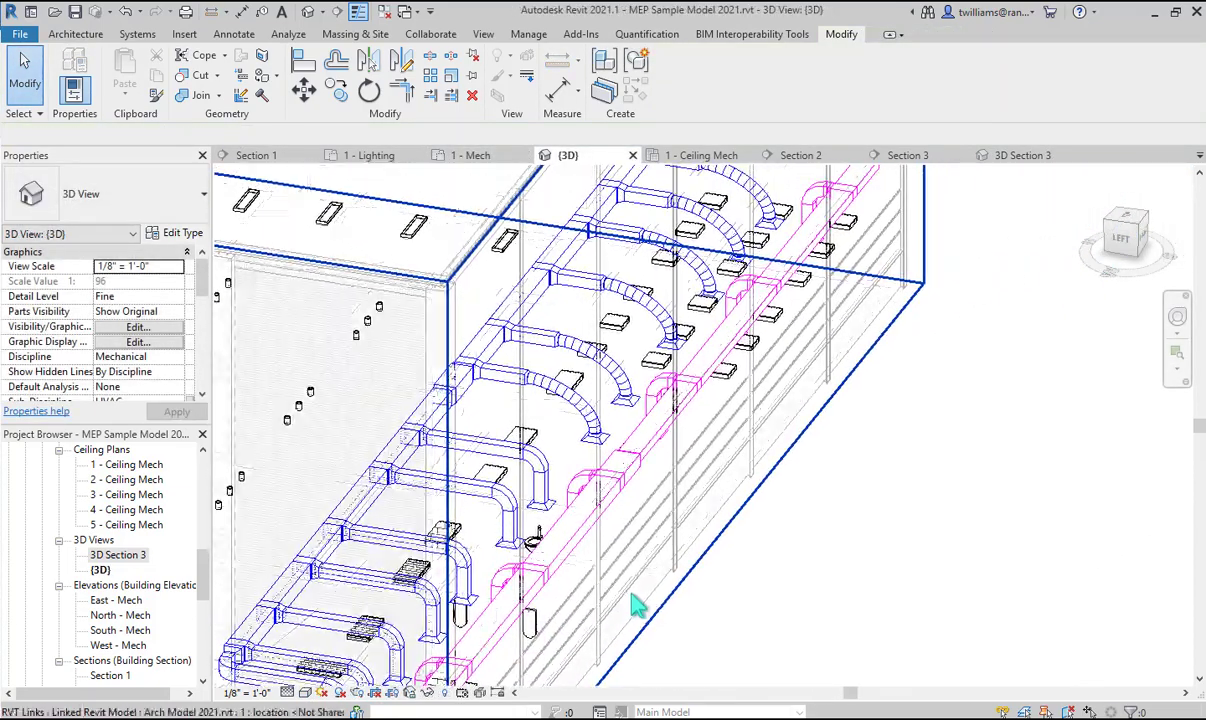
{"action": "middle_click_drag", "start_coordinate": [635, 605], "coordinate": [700, 612], "text": "shift"}
{"action": "scroll", "coordinate": [790, 465], "scroll_direction": "up", "scroll_amount": 4}
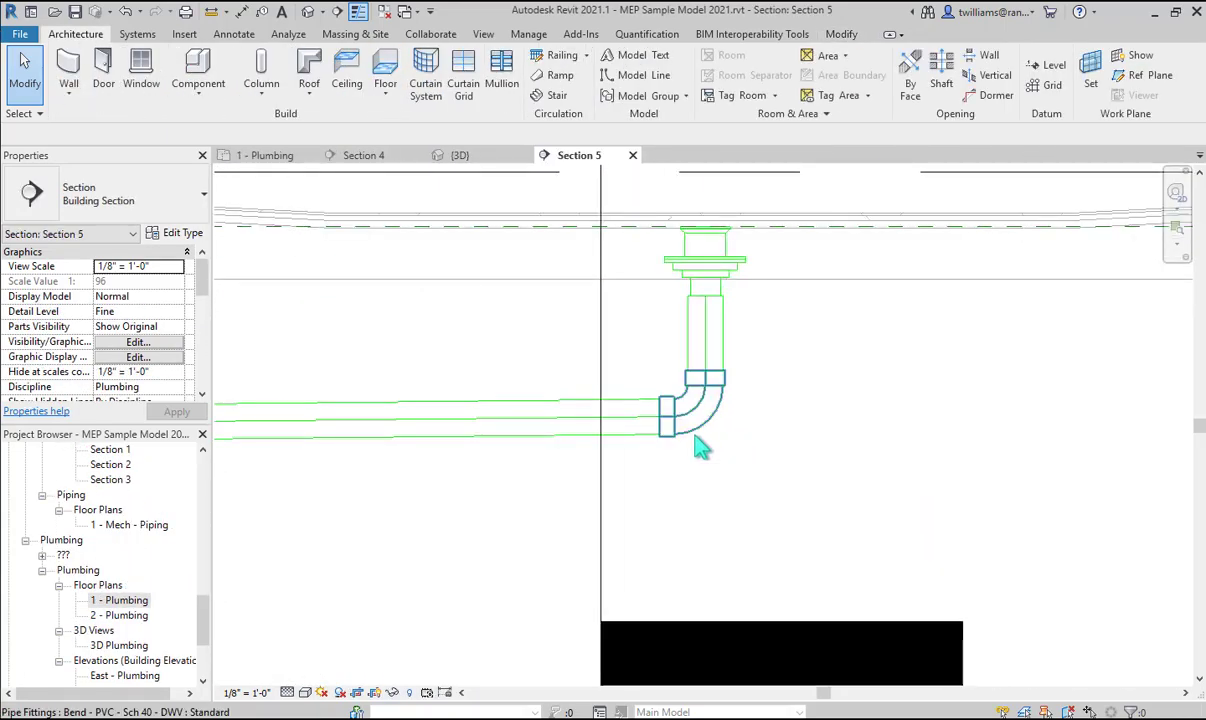
Try to modify the PVC bend joining the vertical drop to the horizontal drain pipe in Section 5, and undo the change.
{"action": "left_click", "coordinate": [701, 447]}
{"action": "left_click", "coordinate": [768, 408]}
{"action": "left_click", "coordinate": [780, 561]}
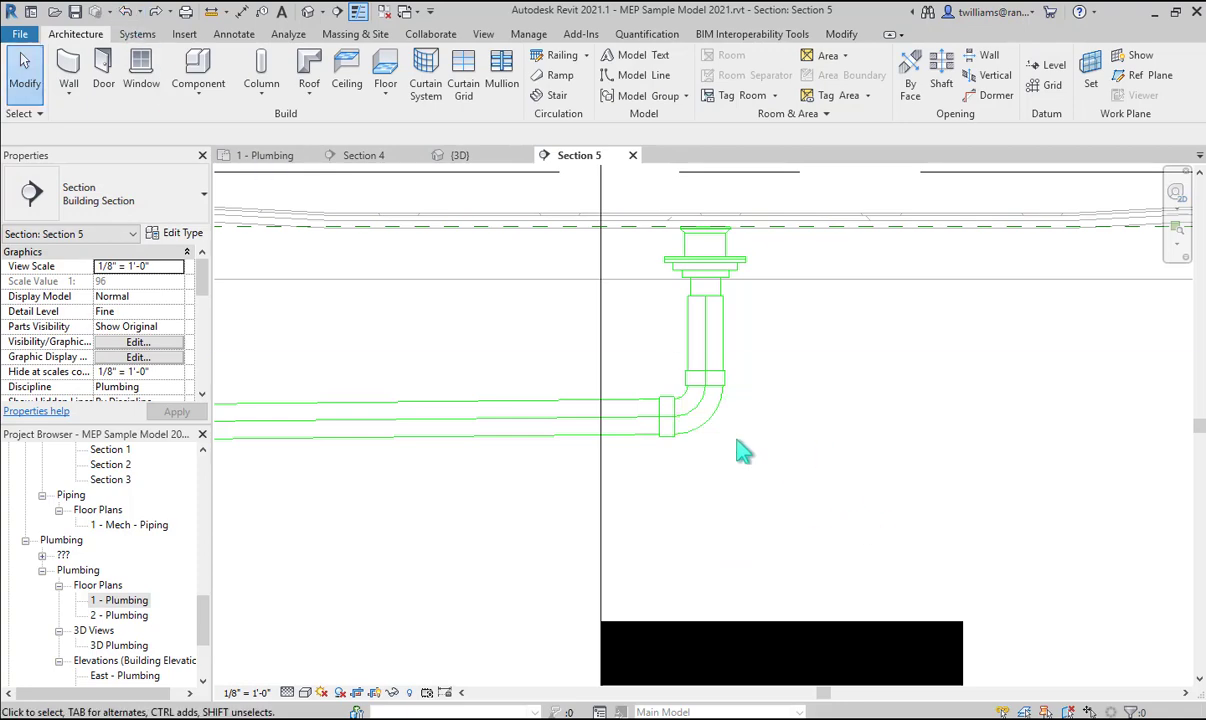
{"action": "key", "text": "ctrl+z"}
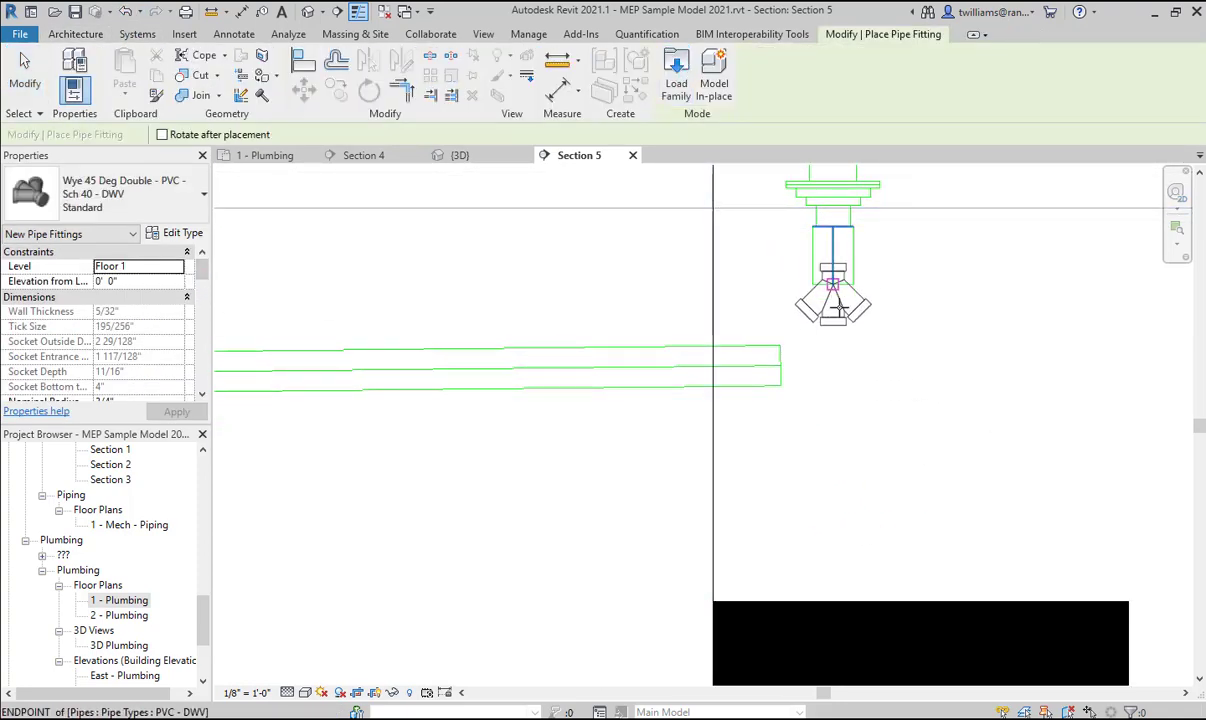
Place a Wye 45 Deg Double under the vertical drop and trim the horizontal drain pipe to the 3" pipe off its branch.
{"action": "left_click", "coordinate": [821, 350]}
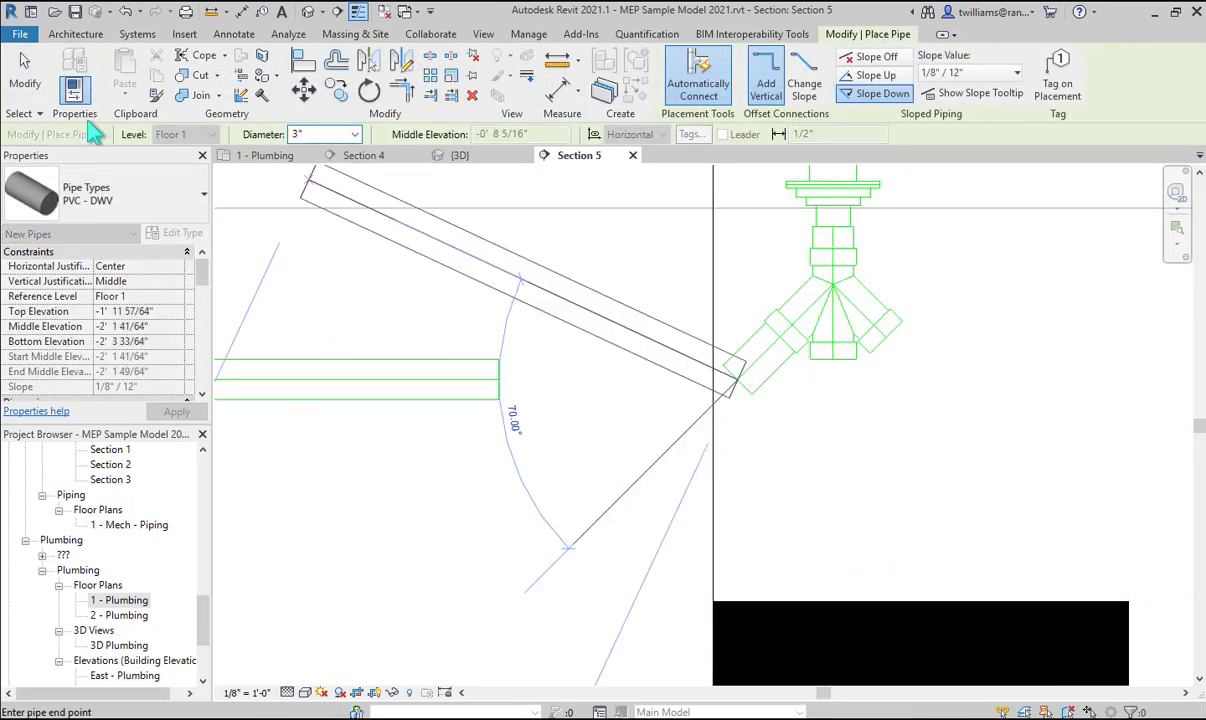
{"action": "left_click", "coordinate": [25, 82]}
{"action": "left_click", "coordinate": [841, 34]}
{"action": "left_click", "coordinate": [463, 398]}
{"action": "left_click", "coordinate": [738, 378]}
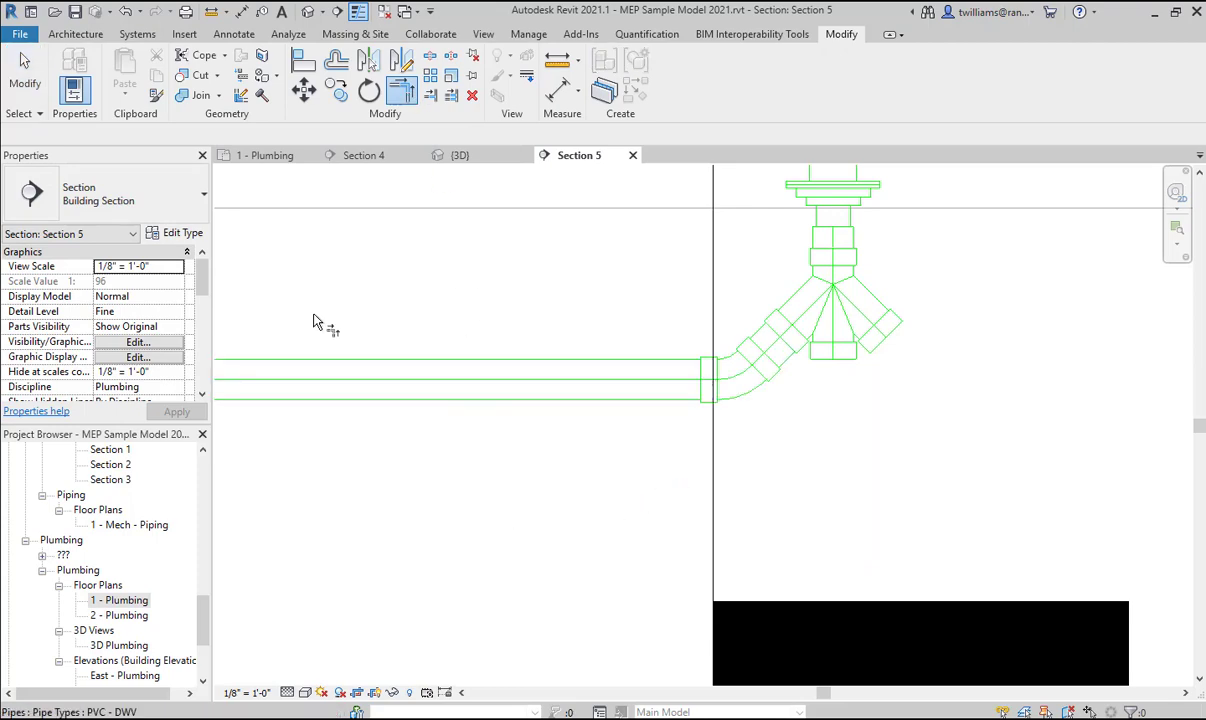
Select the Wye 45 Deg Double fitting in Section 5 and pick its open branch connector.
{"action": "left_click", "coordinate": [890, 352]}
{"action": "right_click", "coordinate": [890, 352]}
{"action": "key", "text": "Escape"}
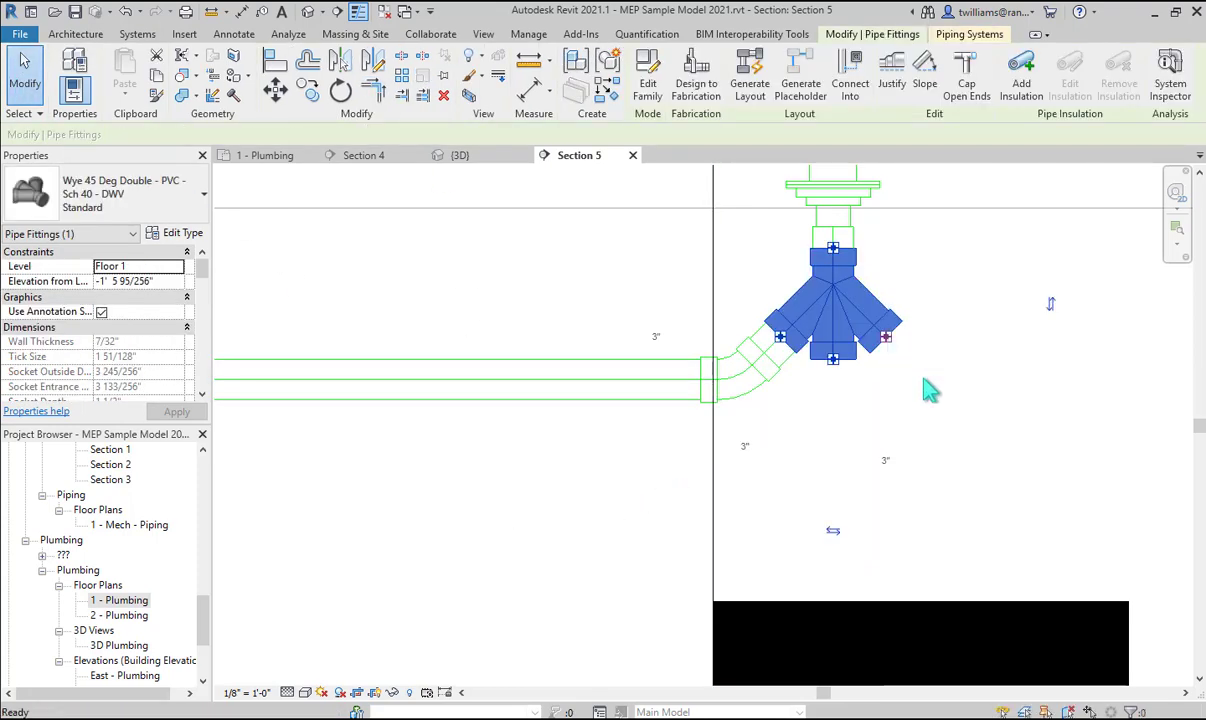
{"action": "left_click", "coordinate": [886, 336]}
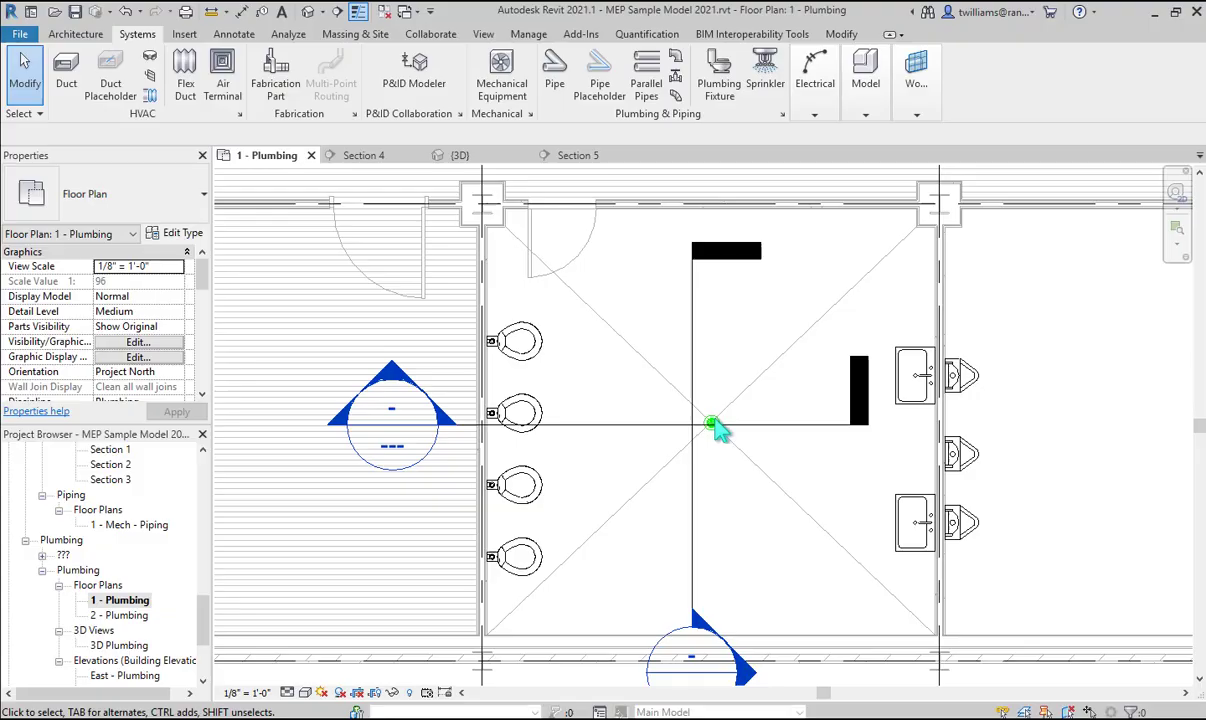
Move the Section 4 line west to the wall behind the water closets and bring them into view in that section.
{"action": "left_click", "coordinate": [693, 484]}
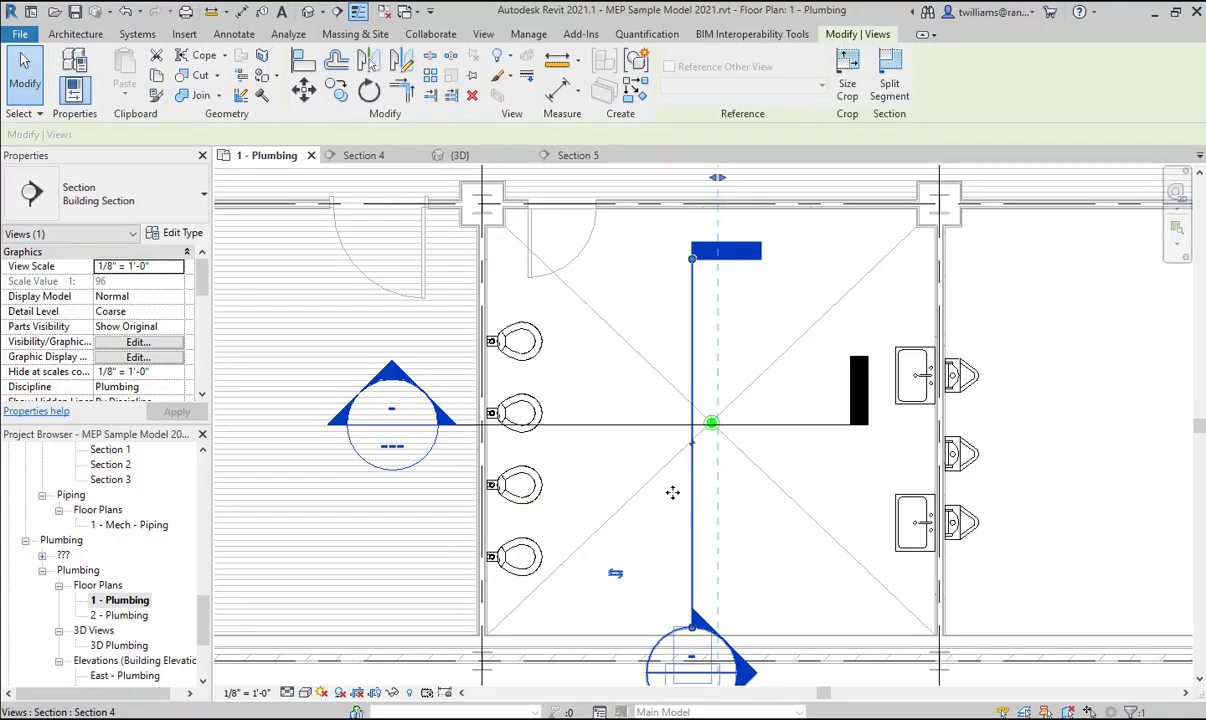
{"action": "left_click_drag", "start_coordinate": [499, 484], "coordinate": [497, 484]}
{"action": "scroll", "coordinate": [842, 524], "scroll_direction": "down", "scroll_amount": 6}
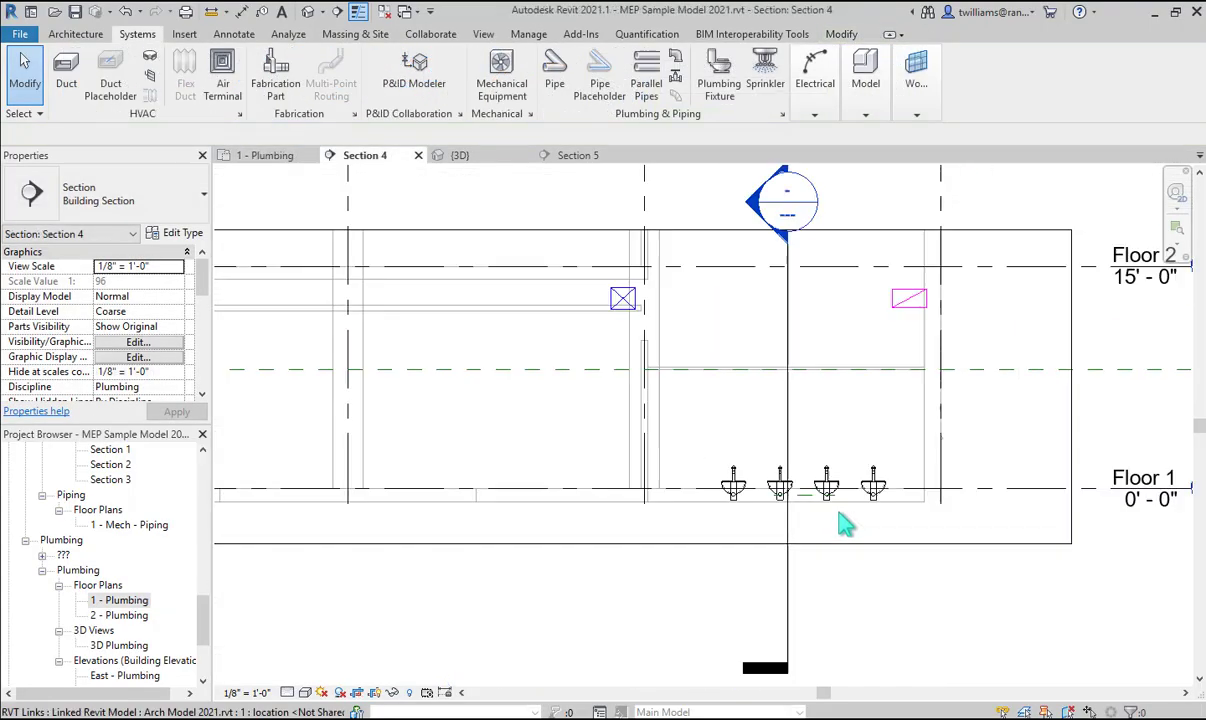
{"action": "middle_click_drag", "start_coordinate": [886, 543], "coordinate": [805, 528]}
{"action": "scroll", "coordinate": [790, 508], "scroll_direction": "up", "scroll_amount": 4}
Connect the wall-mounted water closets through their 3" Sanitary connectors into the shared horizontal drain pipe.
{"action": "left_click", "coordinate": [556, 355]}
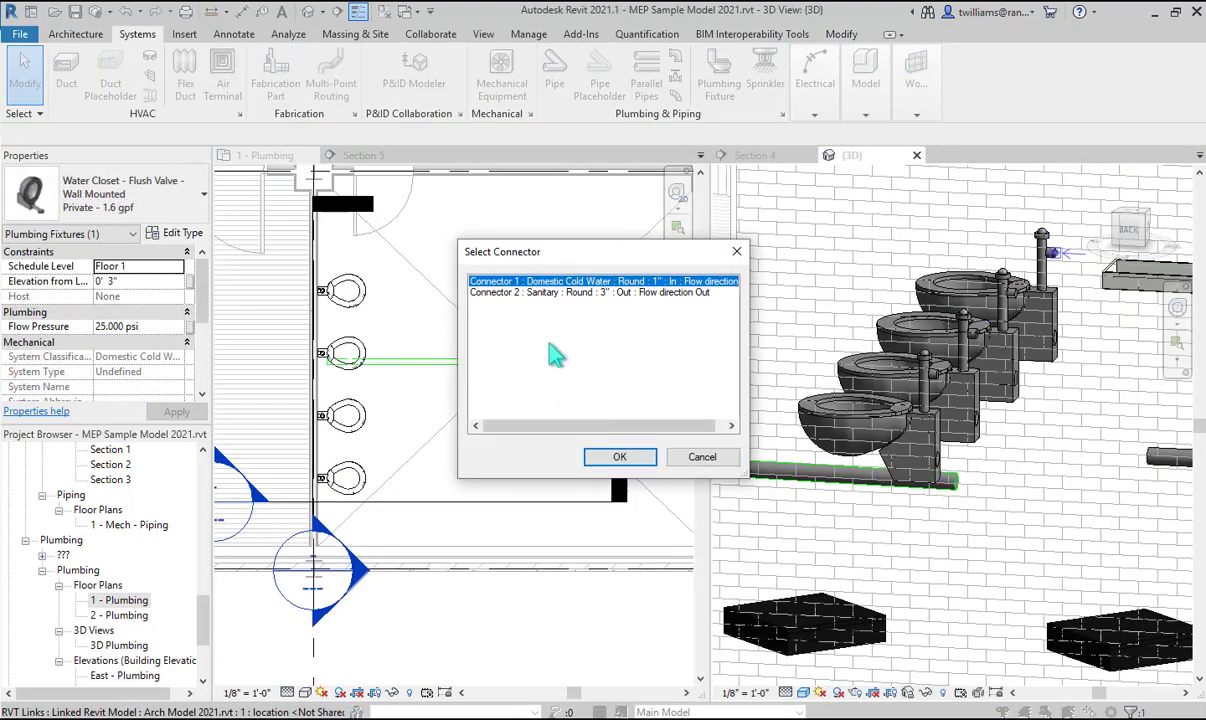
{"action": "left_click", "coordinate": [620, 458]}
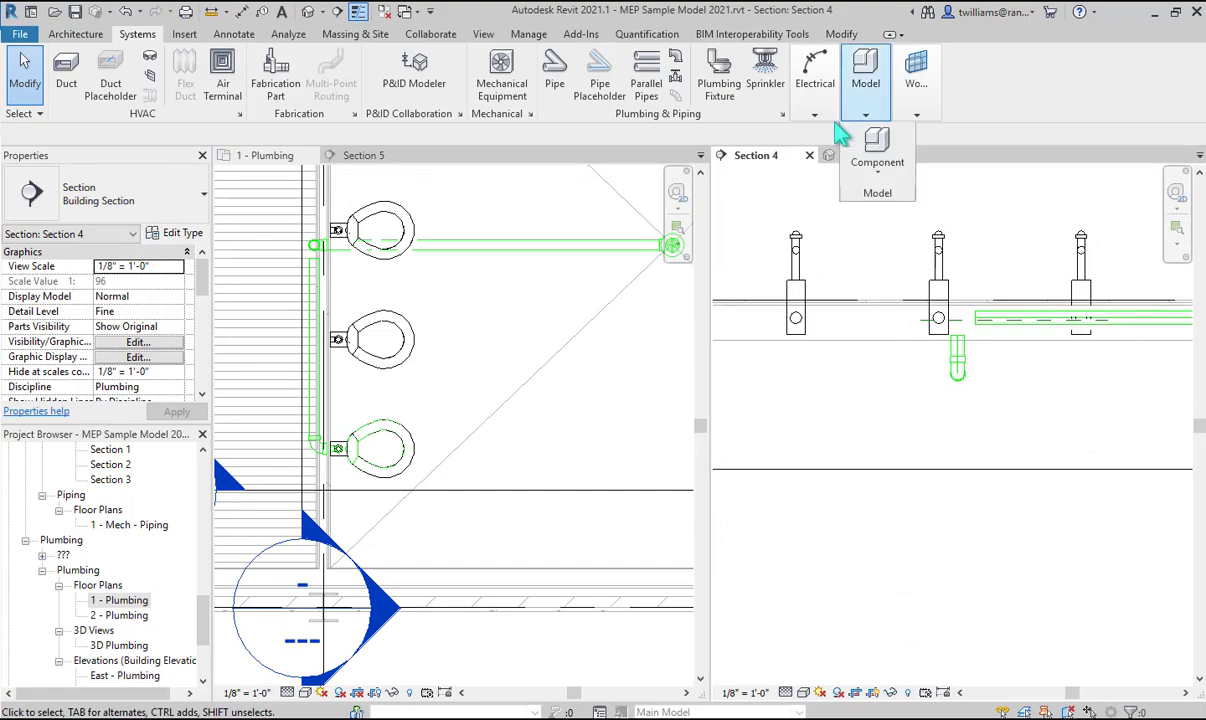
{"action": "left_click", "coordinate": [937, 287]}
{"action": "left_click", "coordinate": [775, 86]}
{"action": "left_click", "coordinate": [640, 292]}
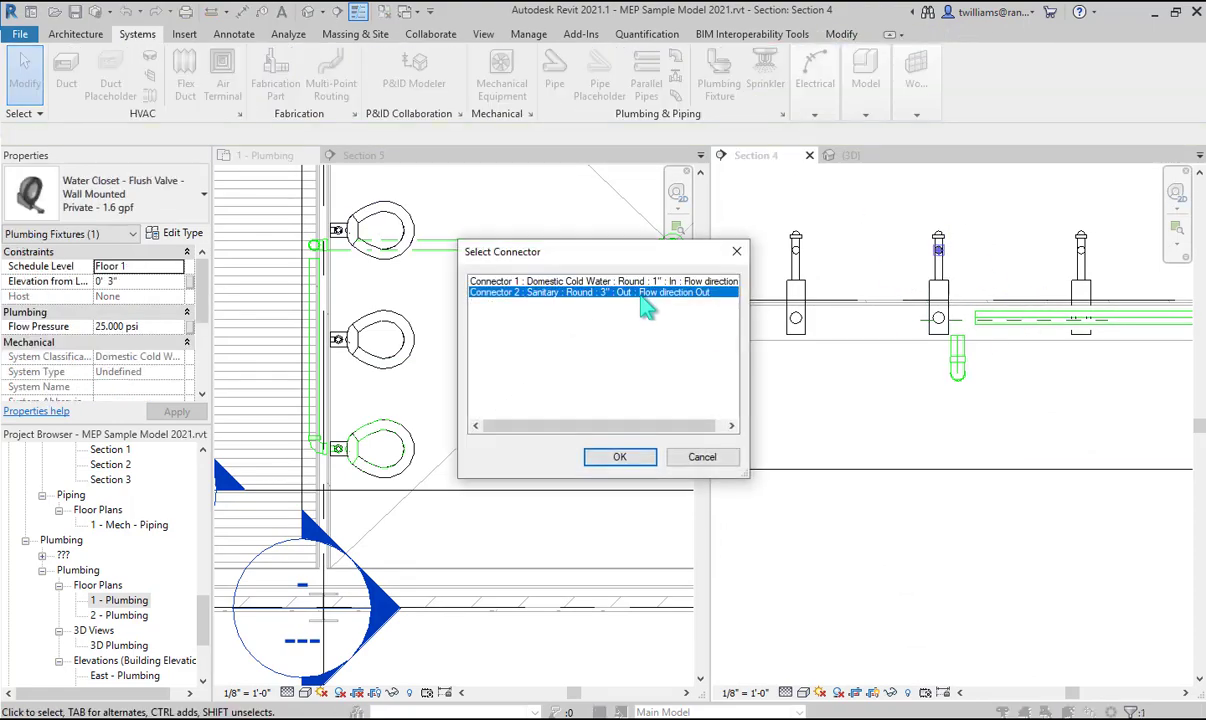
{"action": "left_click", "coordinate": [617, 455]}
{"action": "middle_click_drag", "start_coordinate": [806, 269], "coordinate": [822, 286]}
{"action": "left_click", "coordinate": [819, 285]}
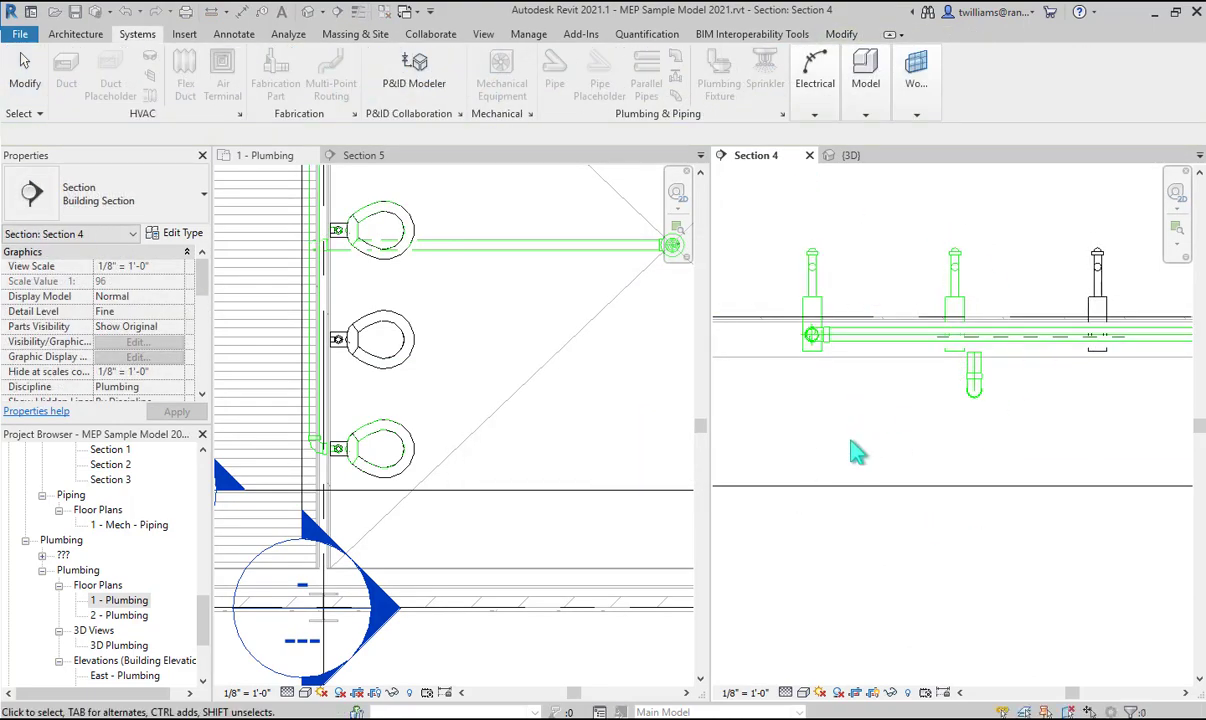
{"action": "left_click", "coordinate": [1023, 363]}
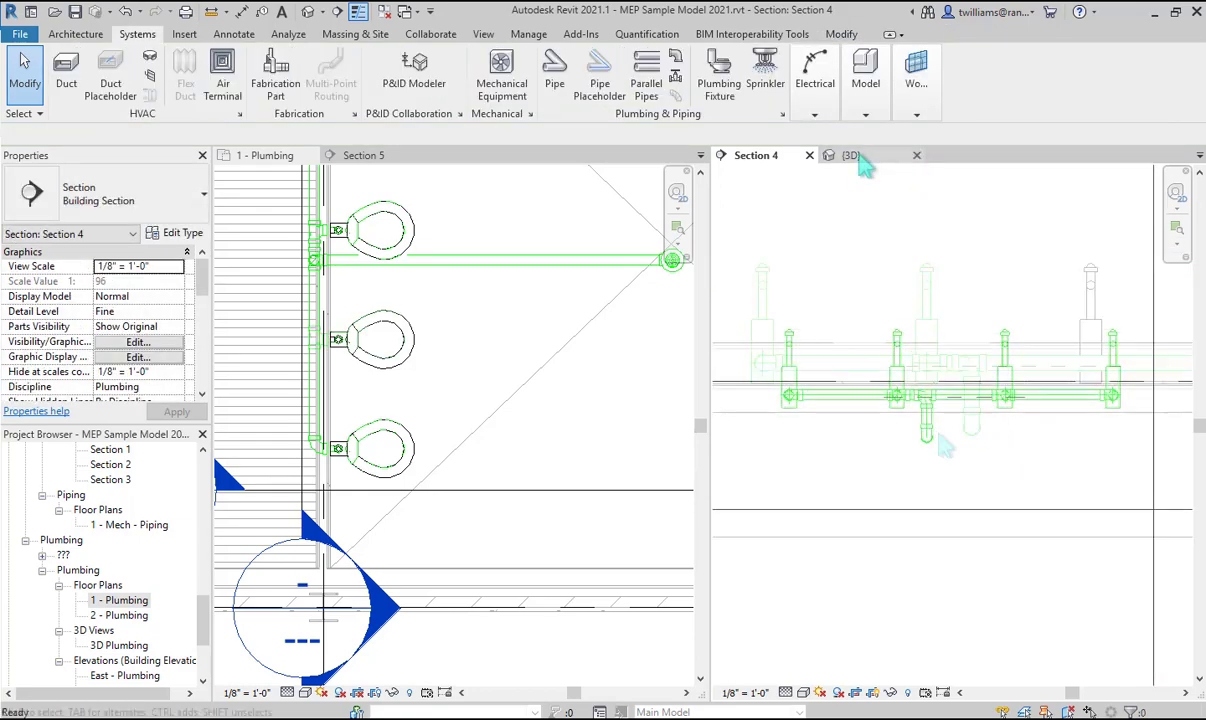
{"action": "left_click", "coordinate": [852, 156]}
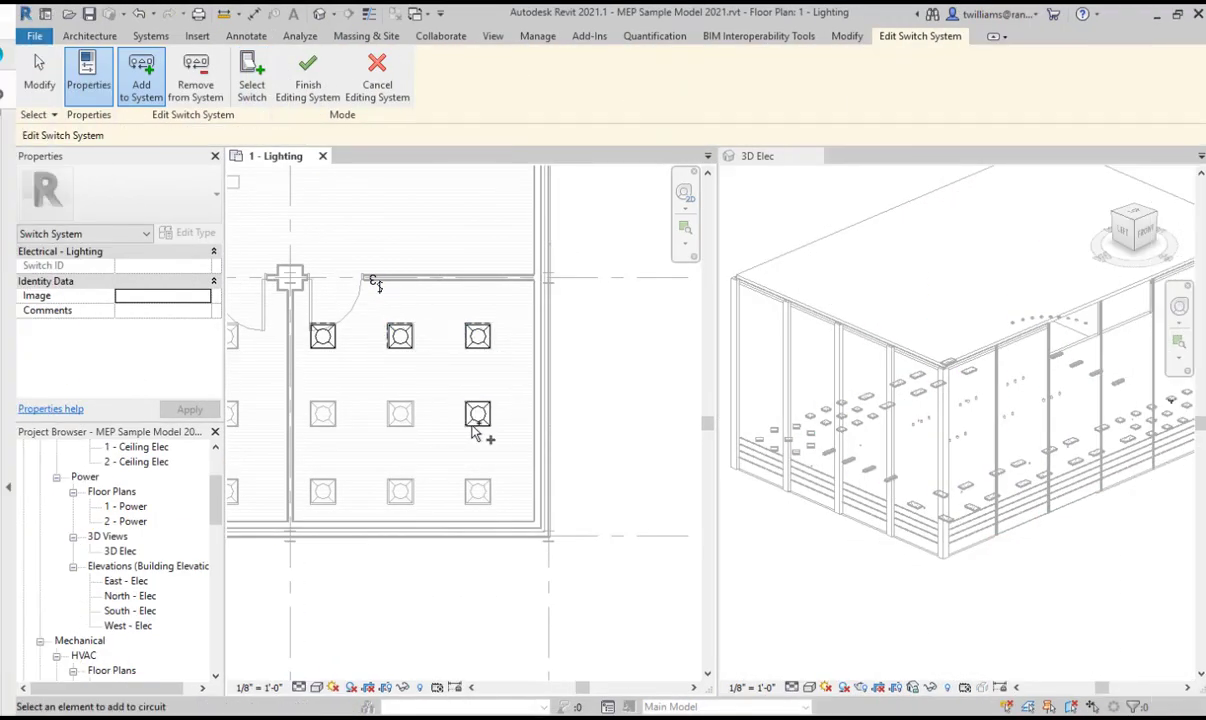
Finish editing the switch system for the light fixtures in the corner room of the 1 - Lighting plan.
{"action": "left_click", "coordinate": [308, 80]}
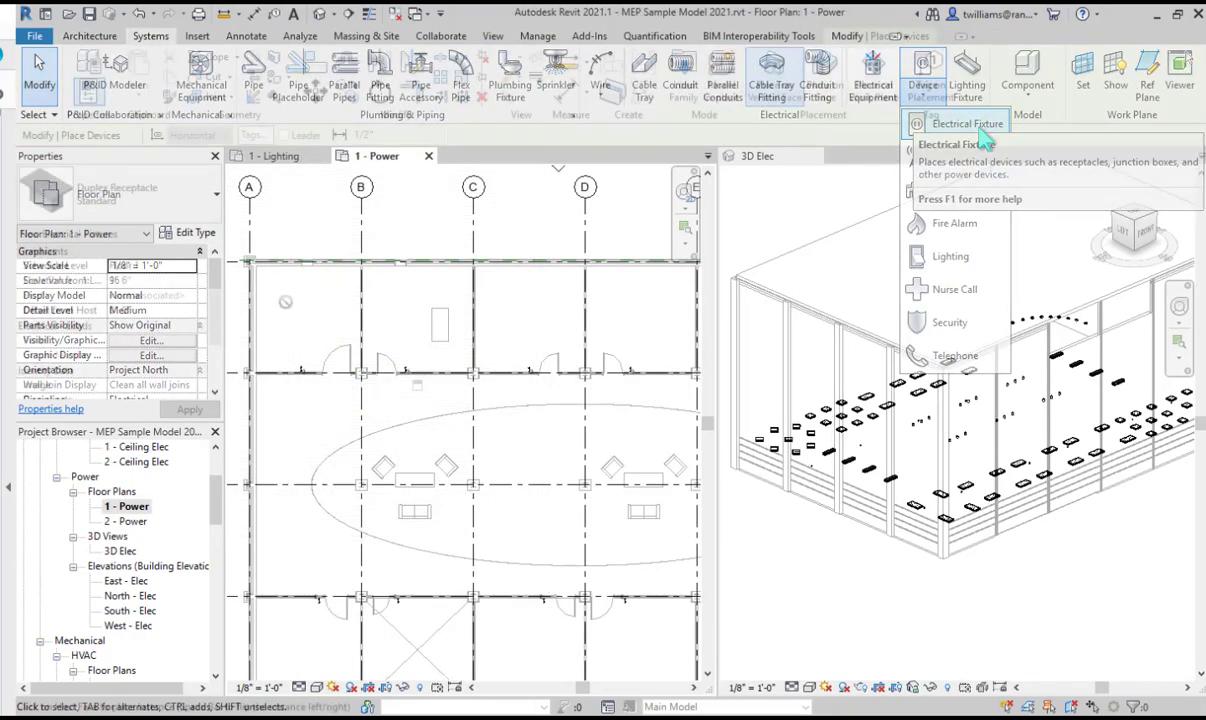
Place Duplex Receptacle fixtures on the walls of the north rooms in the 1 - Power plan.
{"action": "left_click", "coordinate": [915, 116]}
{"action": "scroll", "coordinate": [357, 287], "scroll_direction": "up", "scroll_amount": 5}
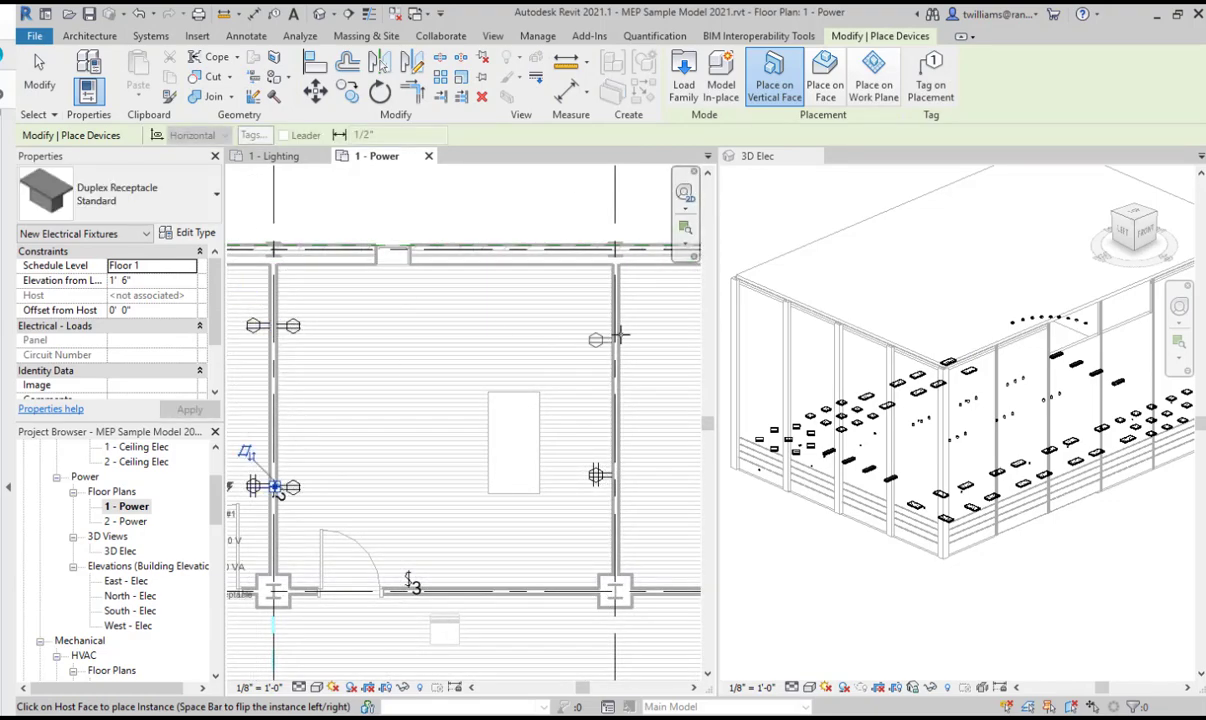
{"action": "scroll", "coordinate": [275, 487], "scroll_direction": "up", "scroll_amount": 3}
{"action": "scroll", "coordinate": [499, 426], "scroll_direction": "down", "scroll_amount": 3}
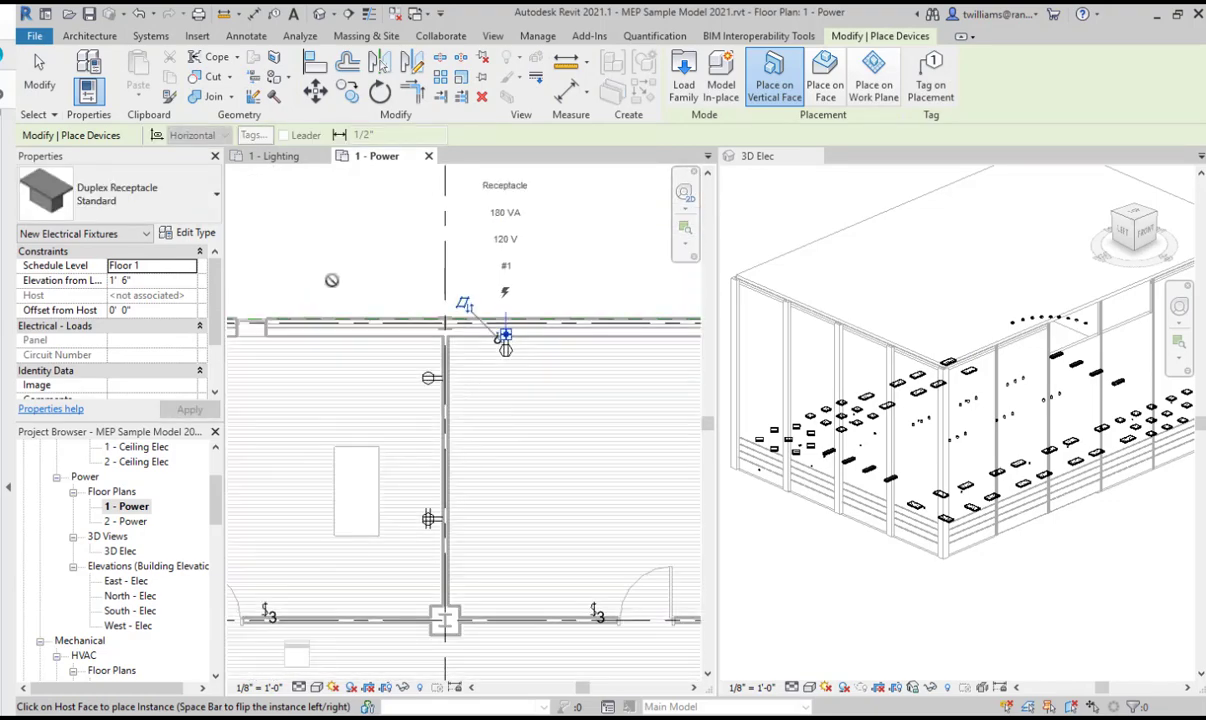
{"action": "left_click", "coordinate": [454, 450]}
{"action": "middle_click_drag", "start_coordinate": [513, 529], "coordinate": [298, 559]}
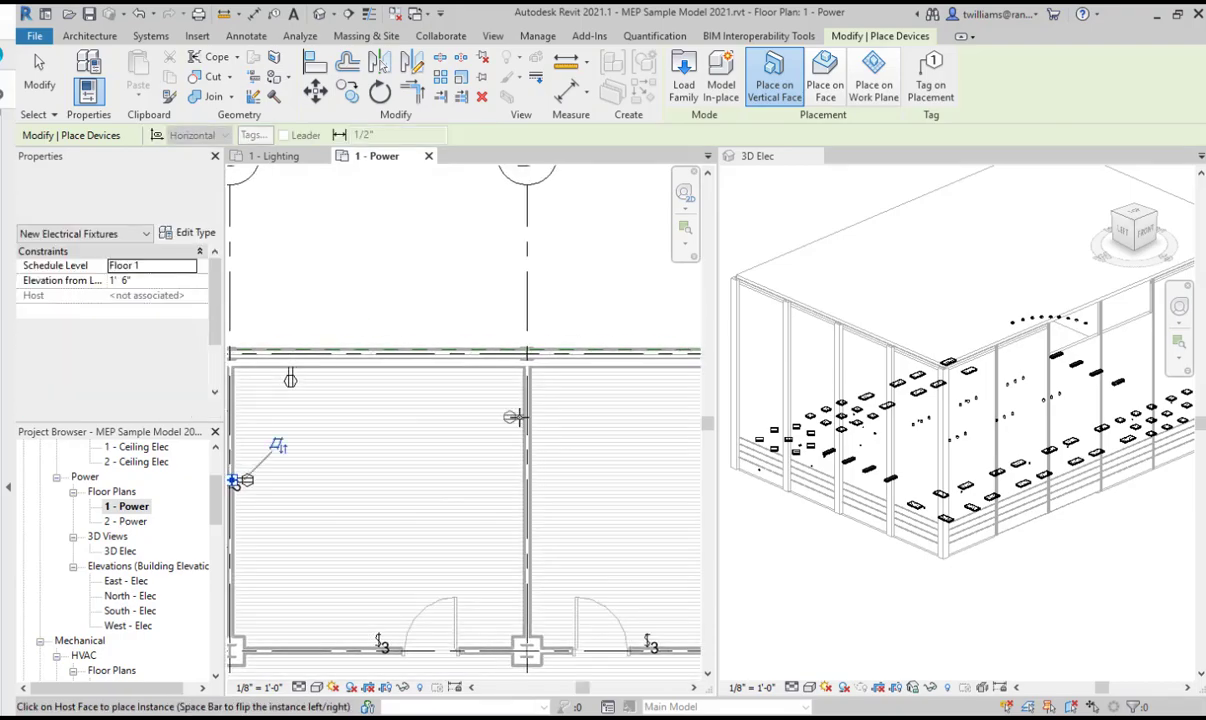
{"action": "left_click", "coordinate": [516, 416]}
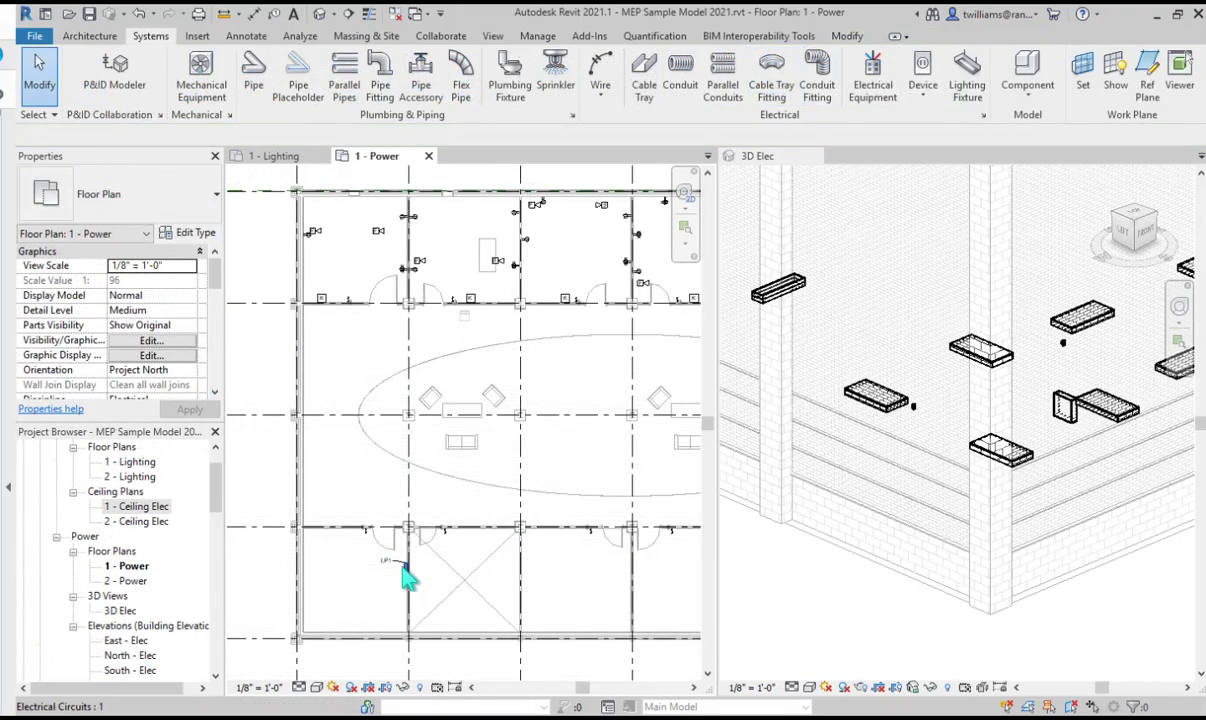
Reshape the THWN arc wire running to the east-wall receptacle near the door of the northwest room.
{"action": "scroll", "coordinate": [493, 417], "scroll_direction": "up", "scroll_amount": 5}
{"action": "scroll", "coordinate": [484, 457], "scroll_direction": "down", "scroll_amount": 2}
{"action": "left_click", "coordinate": [482, 440]}
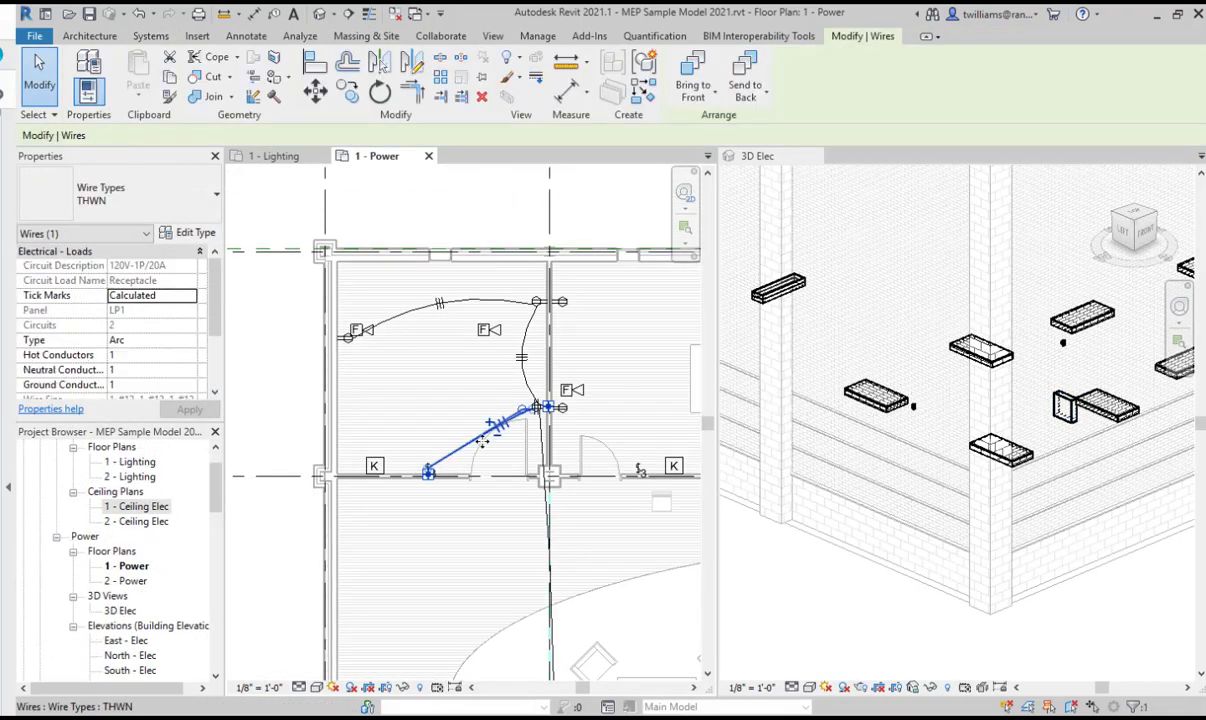
{"action": "left_click_drag", "start_coordinate": [520, 409], "coordinate": [471, 408]}
{"action": "left_click", "coordinate": [282, 414]}
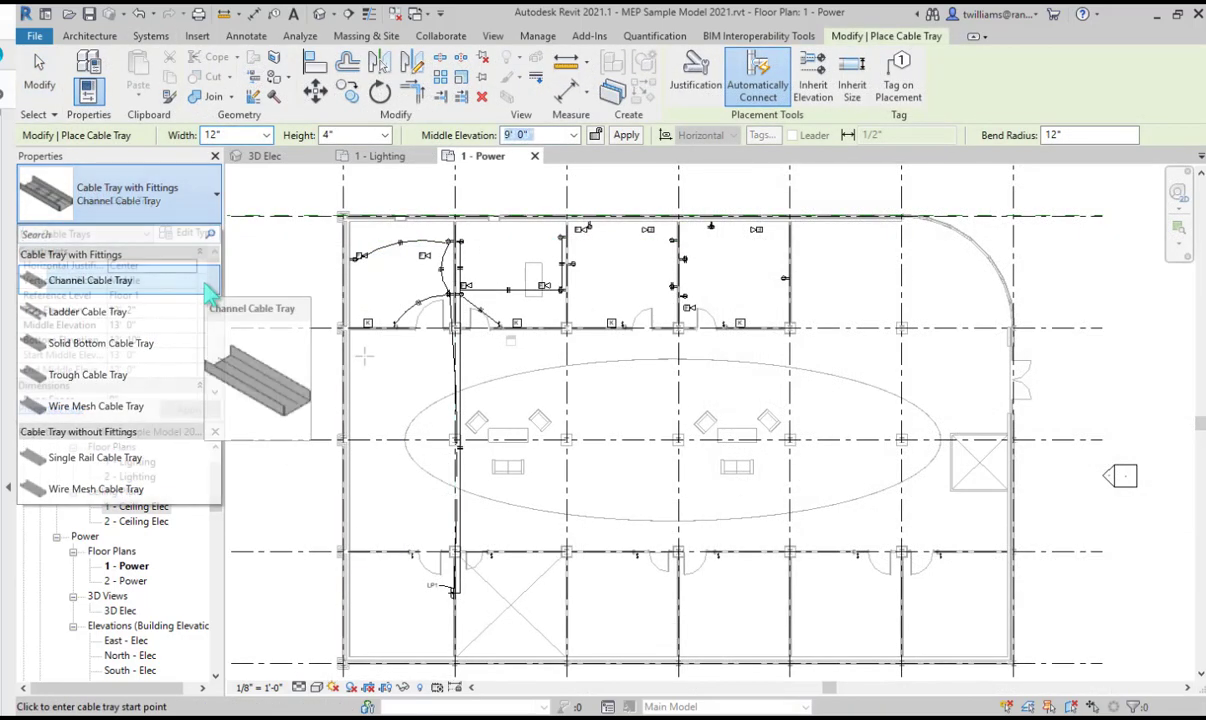
Draw a 12" wide Ladder Cable Tray at 13' 0" elevation along the north, east and south sides of the central lobby.
{"action": "left_click", "coordinate": [108, 310]}
{"action": "left_click", "coordinate": [365, 355]}
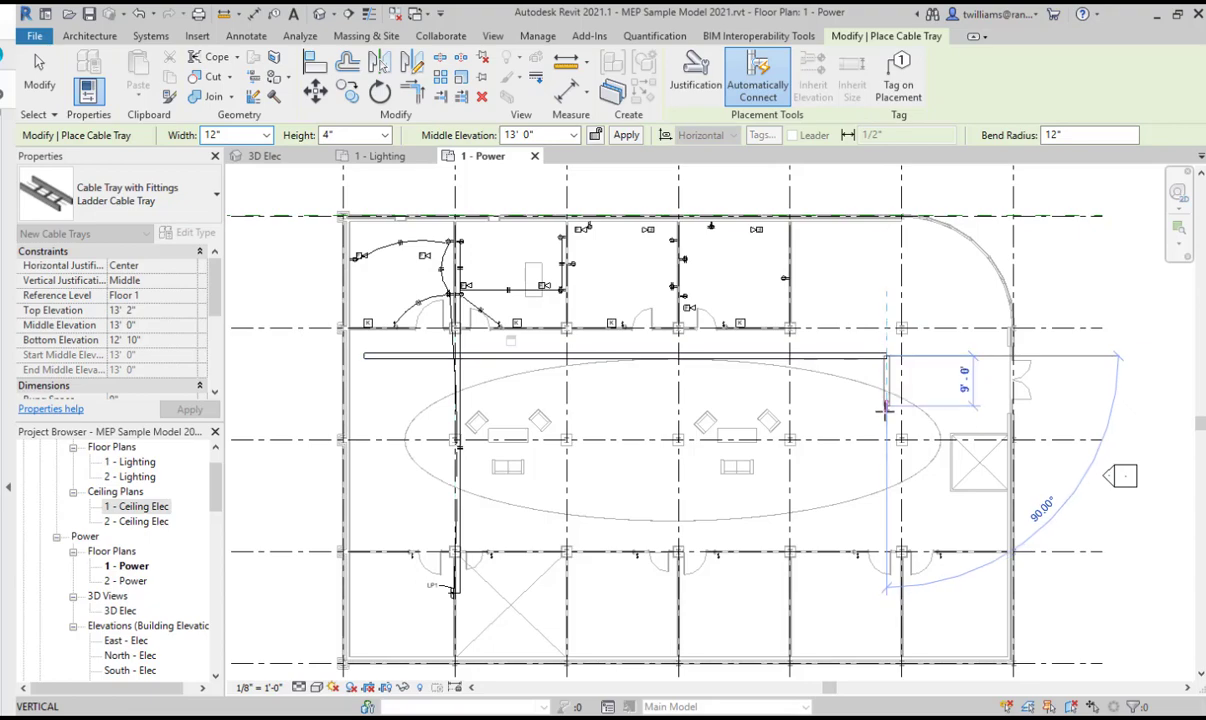
{"action": "left_click", "coordinate": [370, 505]}
{"action": "left_click", "coordinate": [40, 78]}
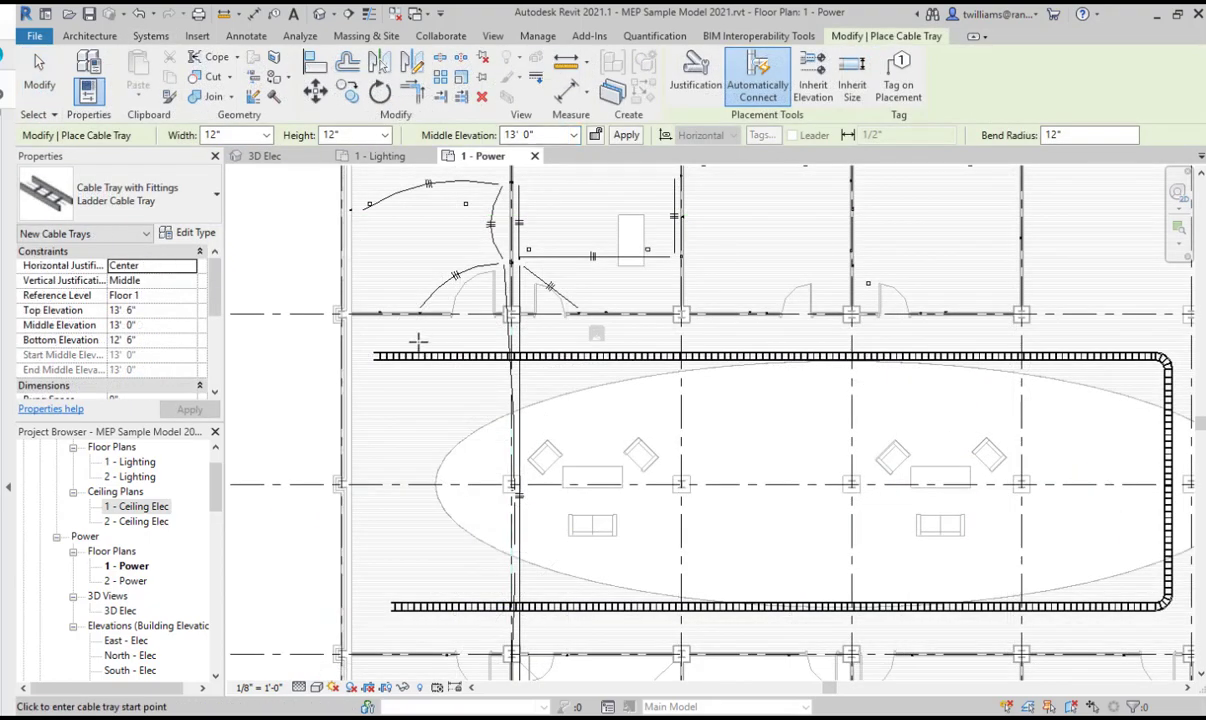
Draw a 12" x 12" ladder cable tray branch from the north run's west end, turning west and north through the northwest room.
{"action": "left_click", "coordinate": [417, 355]}
{"action": "left_click", "coordinate": [417, 258]}
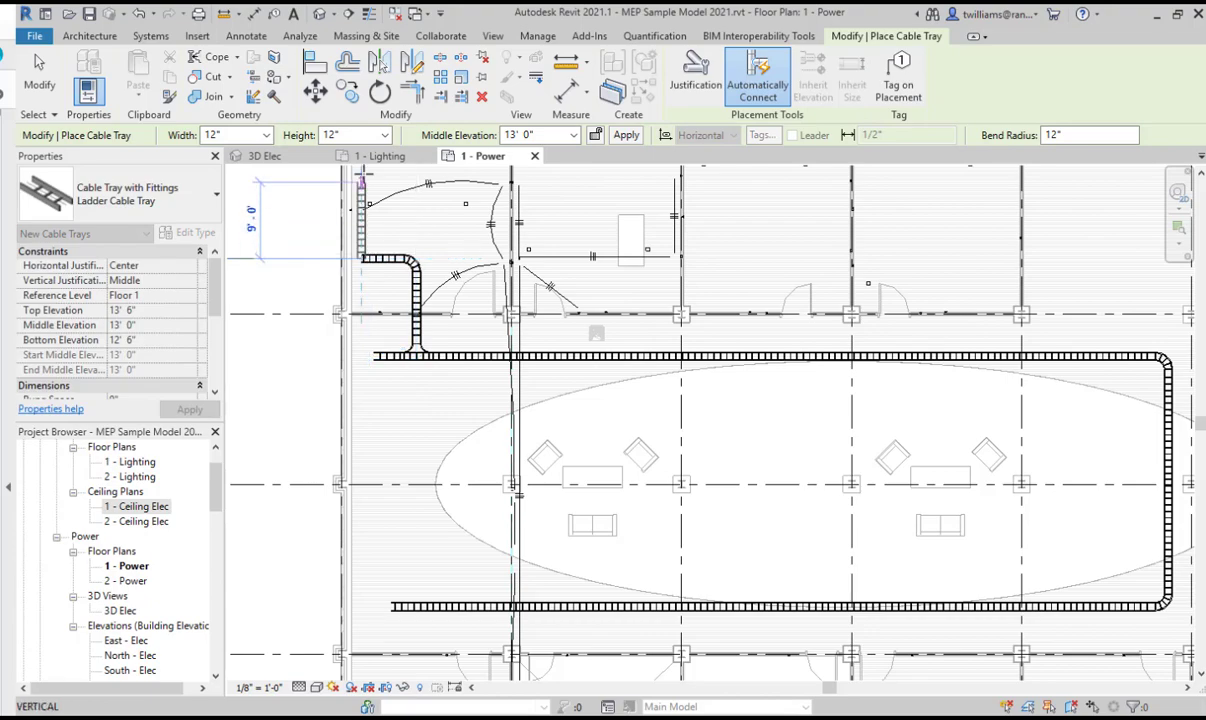
{"action": "left_click", "coordinate": [361, 173]}
{"action": "key", "text": "Escape"}
Draw another ladder cable tray branch northward from the lobby's north run and set the middle elevation to 12'.
{"action": "left_click", "coordinate": [598, 356]}
{"action": "left_click", "coordinate": [598, 288]}
{"action": "left_click", "coordinate": [535, 135]}
{"action": "type", "text": "12"}
{"action": "key", "text": "Return"}
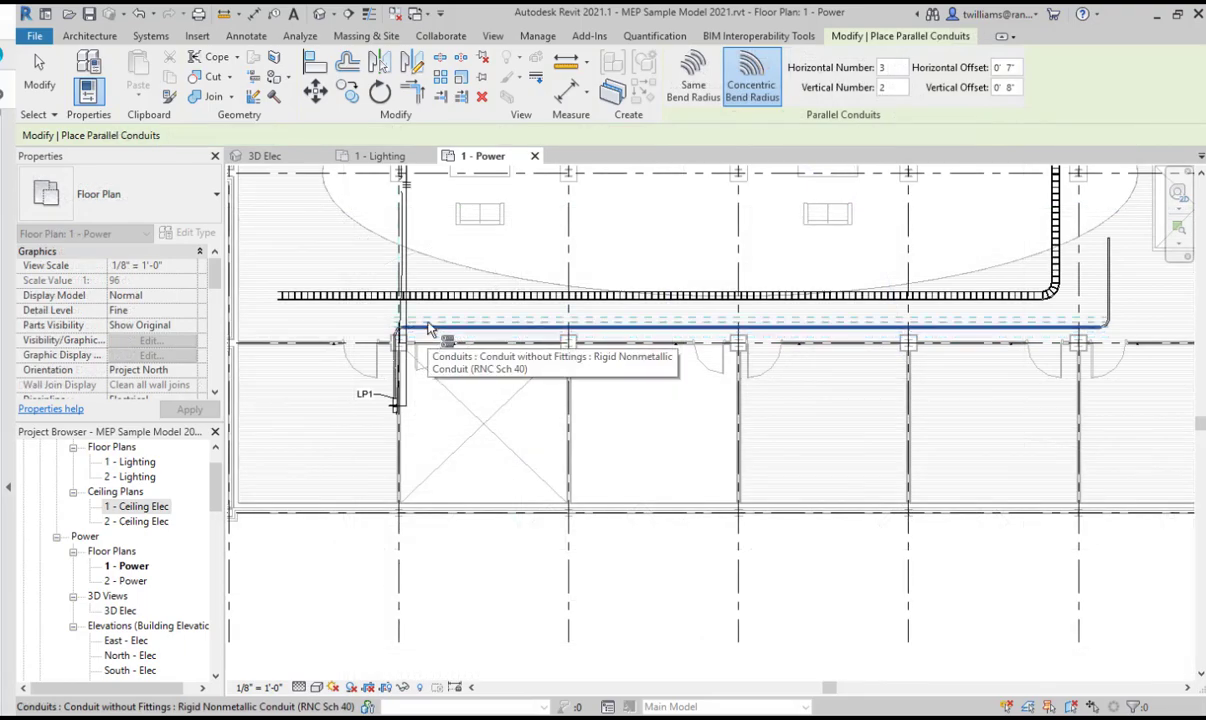
Create parallel conduits, 3 horizontal at 7" and 2 vertical at 8" offset, from the conduit south of the lobby, using the minimum bend radius.
{"action": "left_click", "coordinate": [428, 329]}
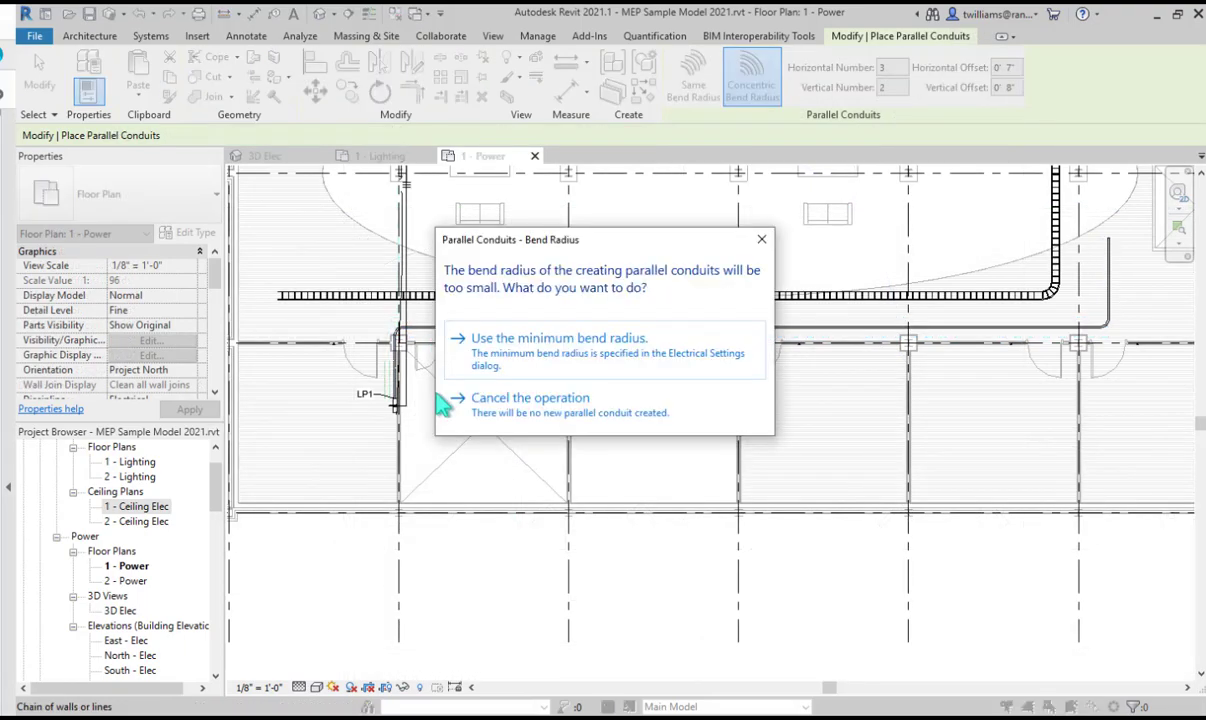
{"action": "left_click", "coordinate": [624, 358]}
Examine the parallel conduits and cable tray from several sides in the 3D Elec view.
{"action": "left_click", "coordinate": [265, 156]}
{"action": "middle_click_drag", "start_coordinate": [598, 588], "coordinate": [543, 610], "text": "shift"}
{"action": "scroll", "coordinate": [302, 362], "scroll_direction": "up", "scroll_amount": 3}
{"action": "left_click", "coordinate": [445, 490]}
{"action": "middle_click_drag", "start_coordinate": [445, 490], "coordinate": [655, 588], "text": "shift"}
{"action": "middle_click_drag", "start_coordinate": [480, 600], "coordinate": [645, 555], "text": "shift"}
{"action": "middle_click_drag", "start_coordinate": [830, 463], "coordinate": [729, 506]}
{"action": "middle_click_drag", "start_coordinate": [1036, 418], "coordinate": [482, 628]}
{"action": "scroll", "coordinate": [871, 377], "scroll_direction": "up", "scroll_amount": 3}
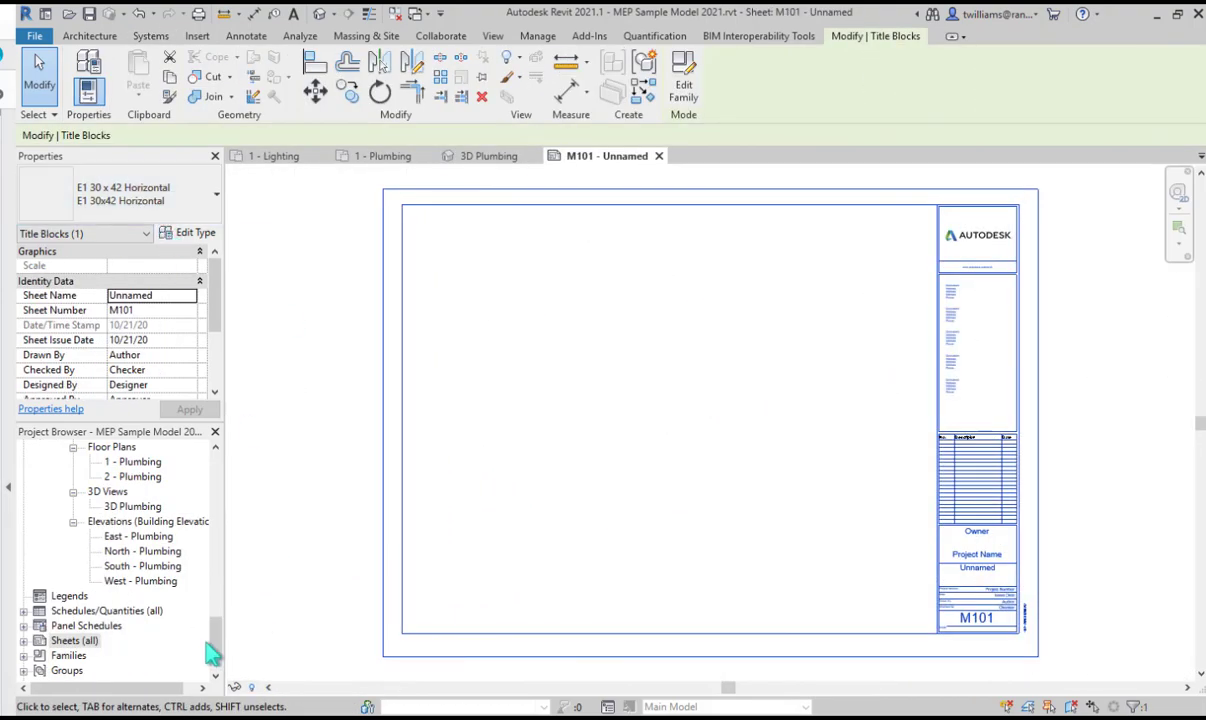
Place the 1 - Mech floor plan on sheet M101 and adjust its viewport.
{"action": "left_click_drag", "start_coordinate": [212, 653], "coordinate": [224, 530]}
{"action": "left_click", "coordinate": [120, 492]}
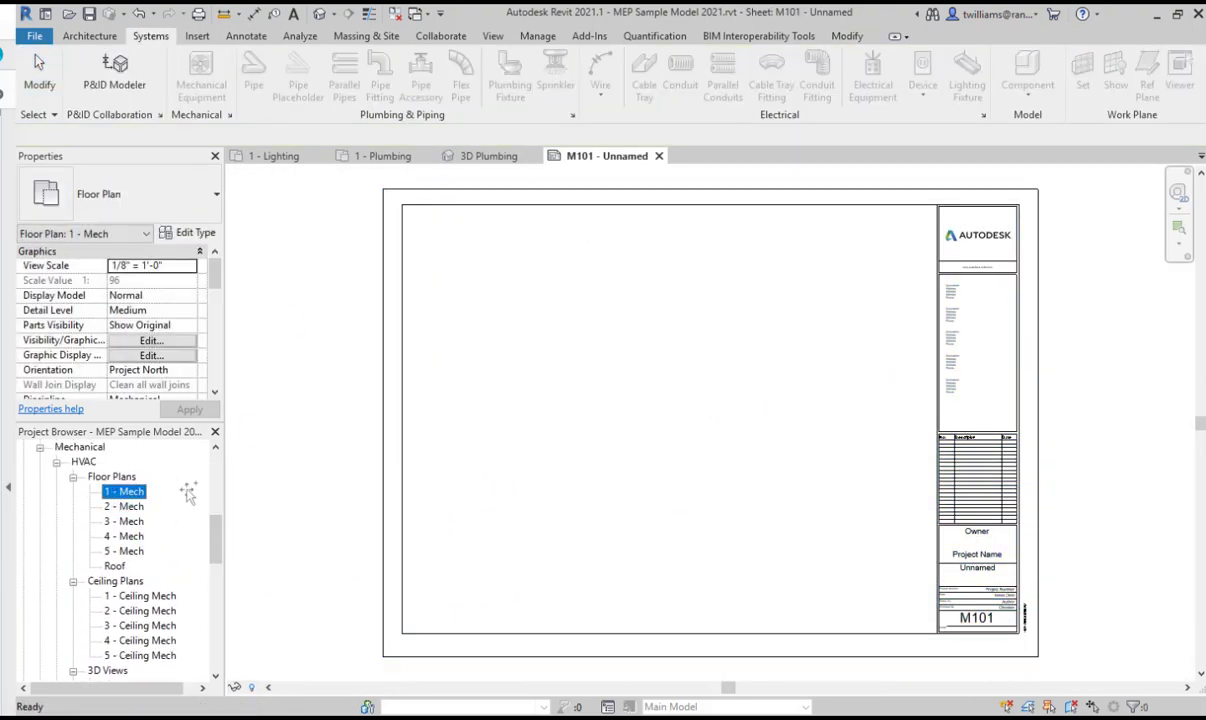
{"action": "left_click_drag", "start_coordinate": [633, 368], "coordinate": [638, 369]}
{"action": "left_click", "coordinate": [684, 404]}
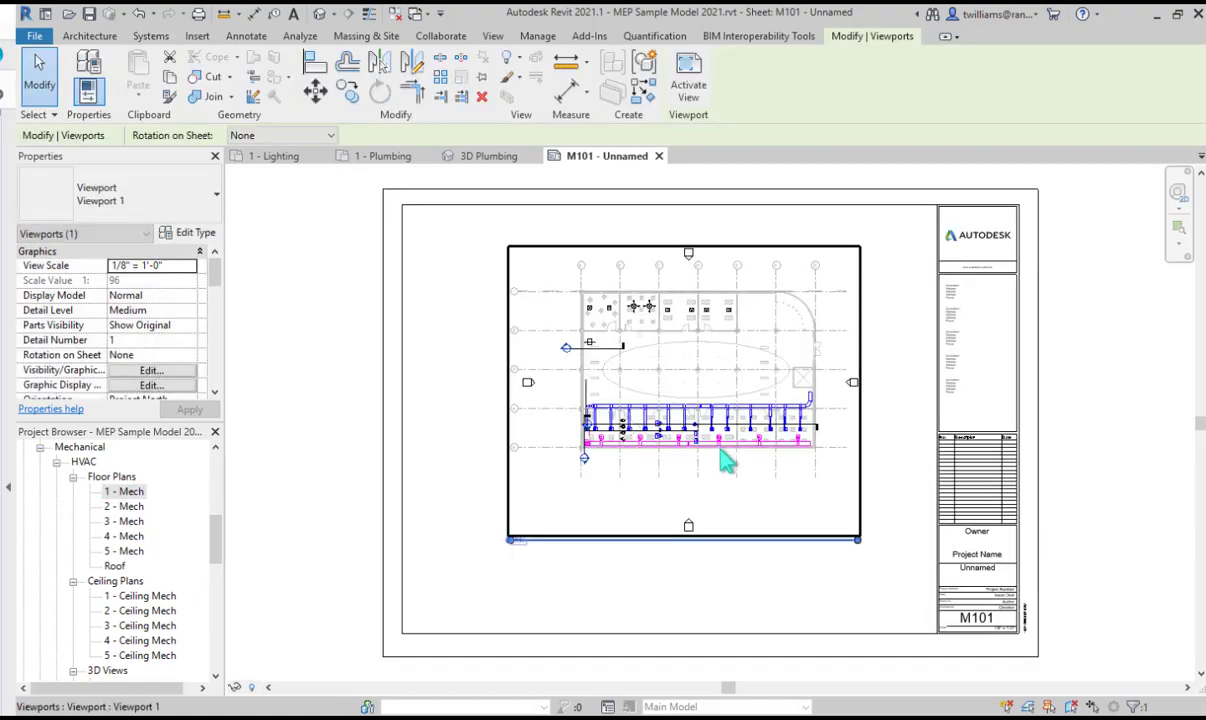
{"action": "left_click_drag", "start_coordinate": [973, 441], "coordinate": [695, 406]}
{"action": "left_click", "coordinate": [400, 508]}
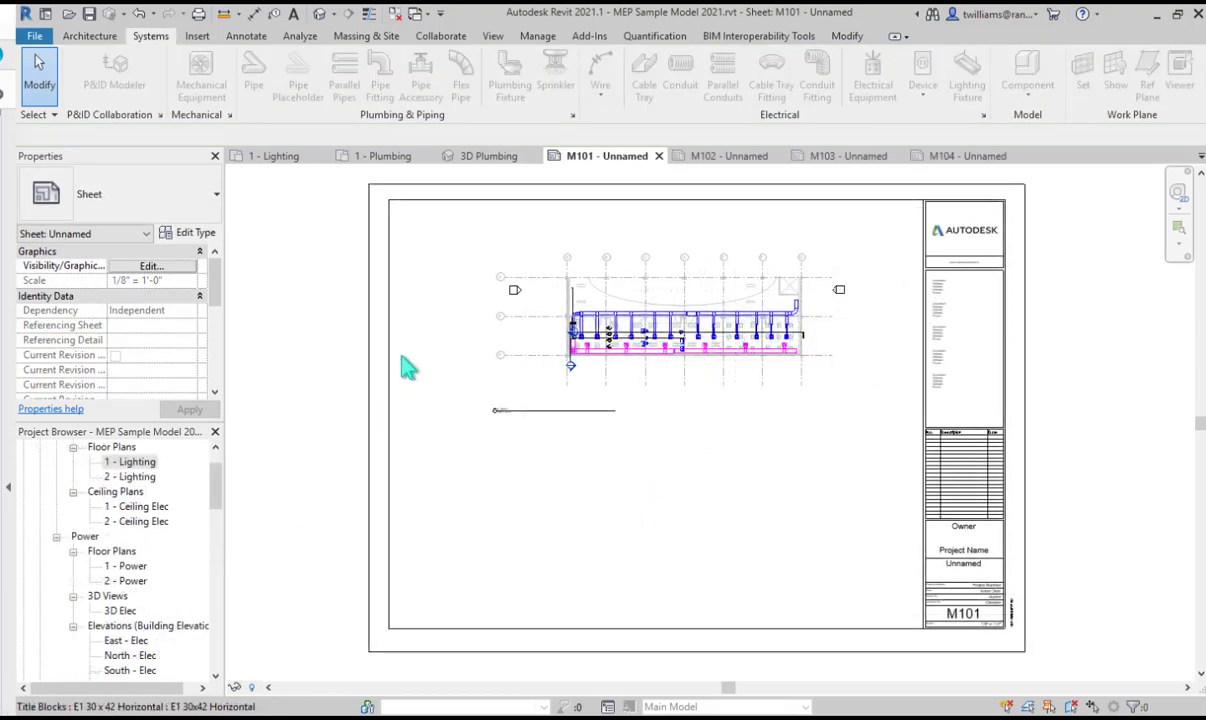
Activate the 1 - Mech viewport on sheet M101 and tag the supply diffusers in the south rooms with leaders.
{"action": "scroll", "coordinate": [597, 296], "scroll_direction": "up", "scroll_amount": 3}
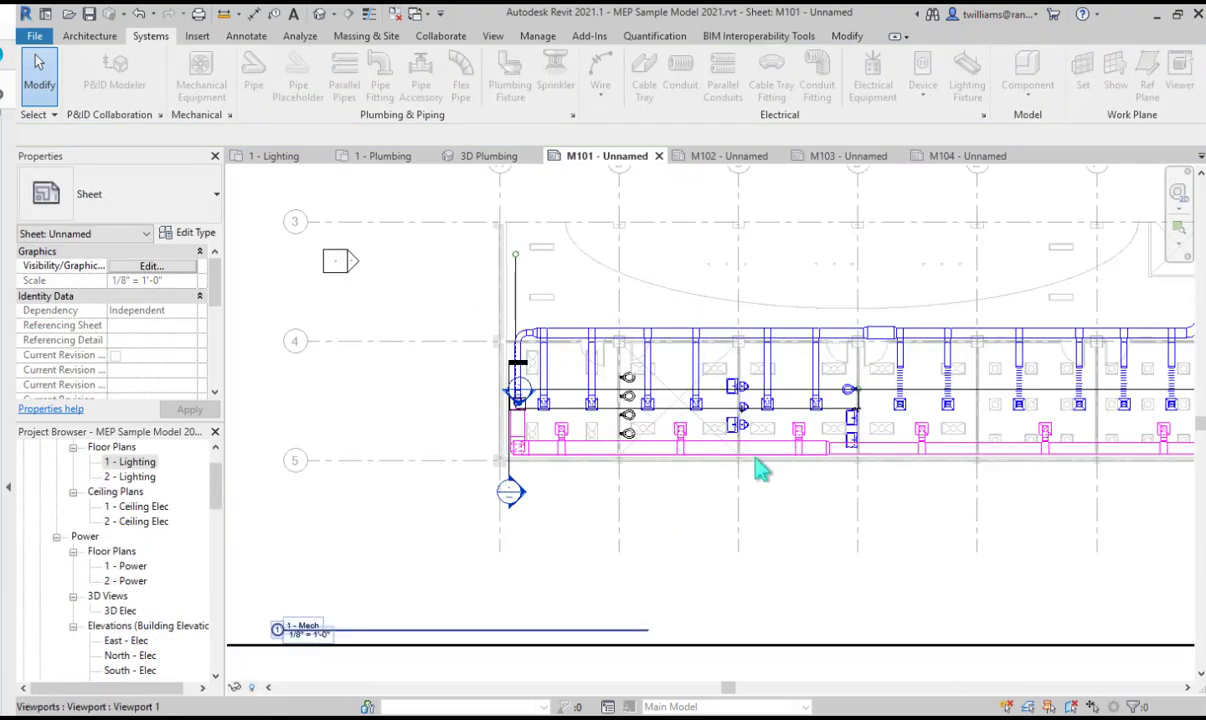
{"action": "middle_click_drag", "start_coordinate": [760, 470], "coordinate": [627, 483]}
{"action": "double_click", "coordinate": [320, 445]}
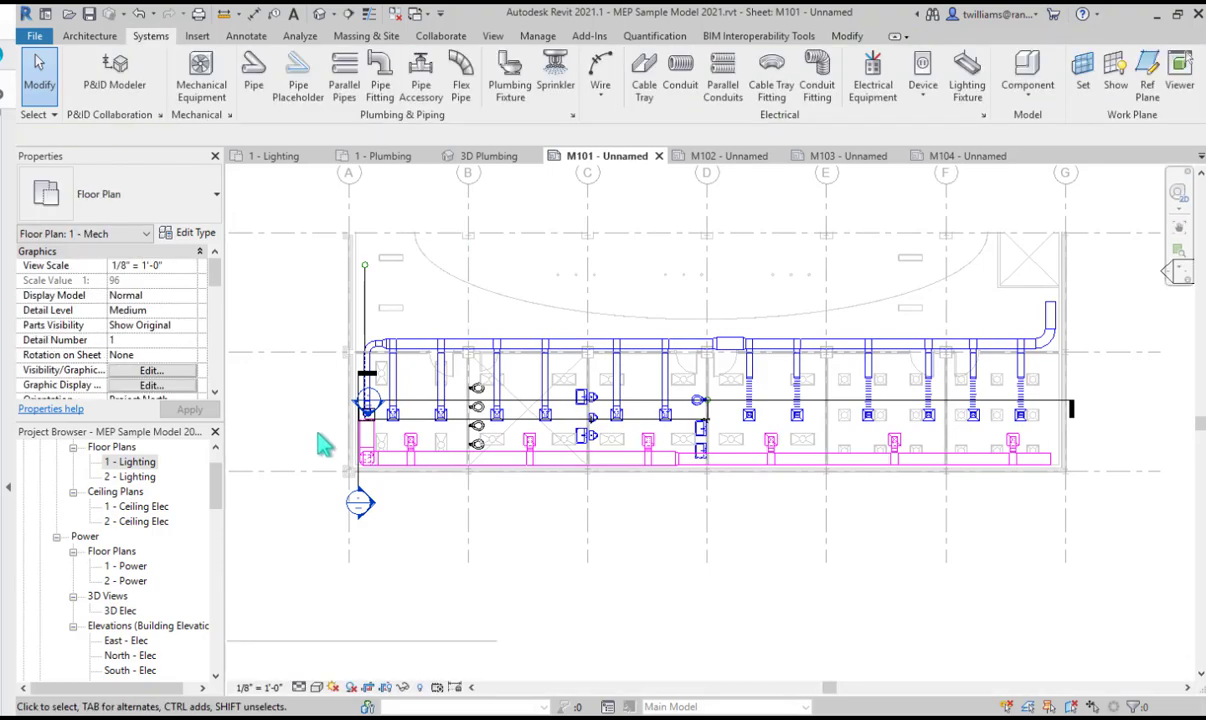
{"action": "left_click", "coordinate": [372, 312]}
{"action": "scroll", "coordinate": [423, 398], "scroll_direction": "up", "scroll_amount": 3}
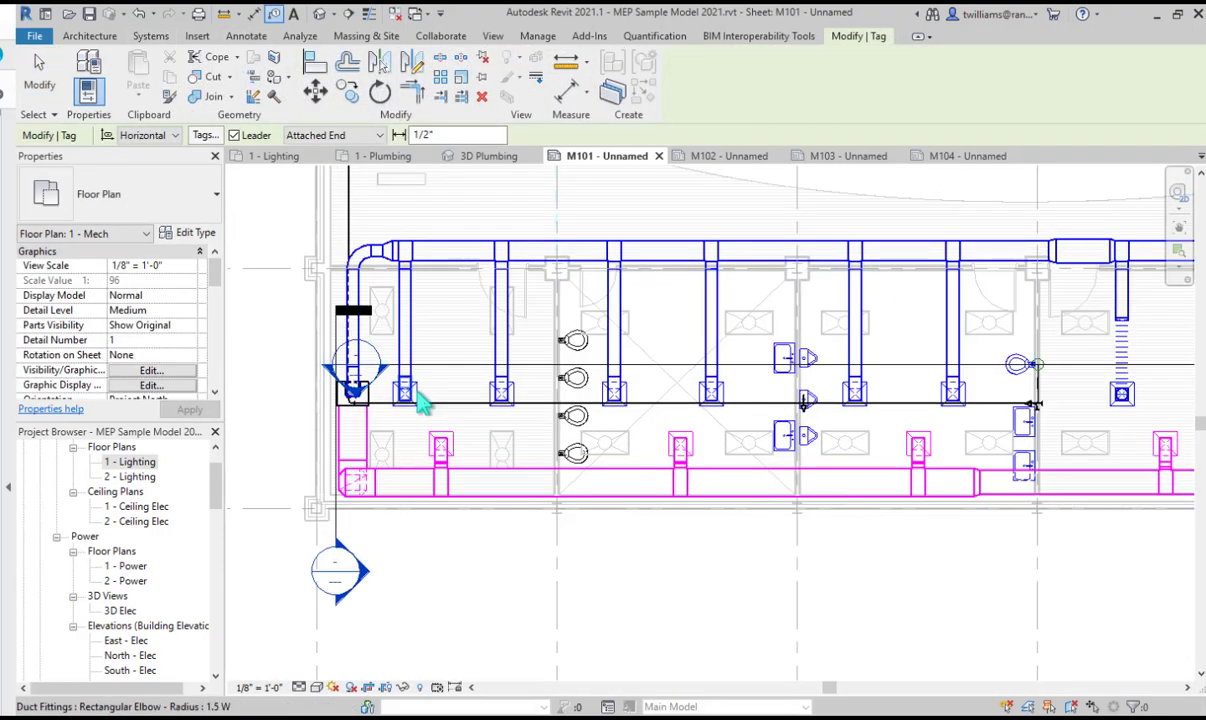
{"action": "left_click", "coordinate": [533, 405]}
{"action": "left_click", "coordinate": [640, 403]}
{"action": "left_click", "coordinate": [958, 398]}
{"action": "left_click", "coordinate": [1150, 412]}
{"action": "left_click", "coordinate": [40, 88]}
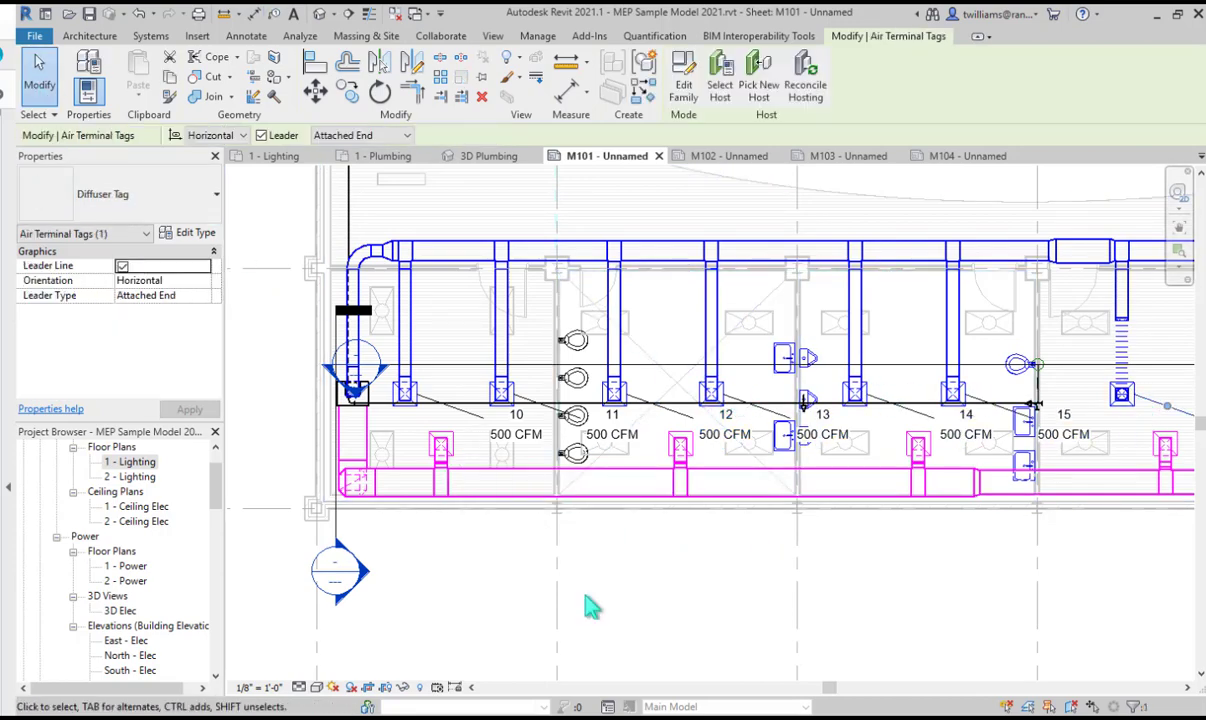
Tag the return air terminals along the southern duct by category with leaders.
{"action": "scroll", "coordinate": [377, 409], "scroll_direction": "up", "scroll_amount": 4}
{"action": "left_click", "coordinate": [250, 38]}
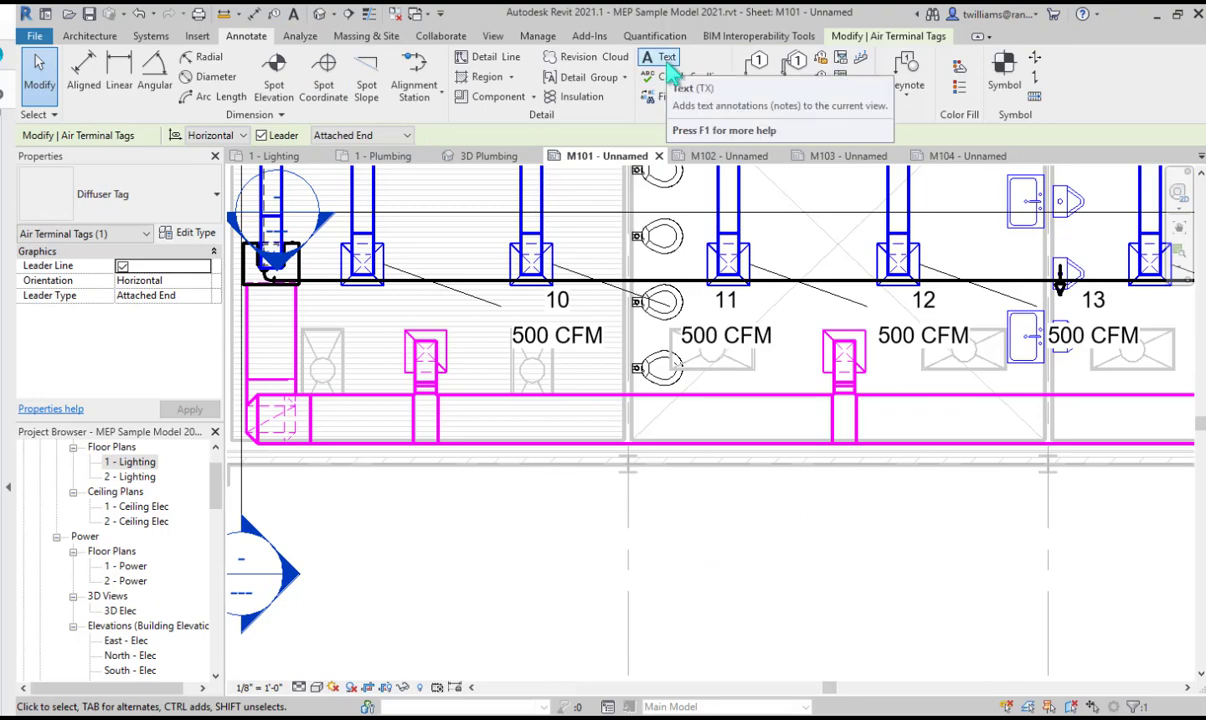
{"action": "left_click", "coordinate": [756, 75]}
{"action": "left_click", "coordinate": [428, 358]}
{"action": "middle_click_drag", "start_coordinate": [943, 395], "coordinate": [577, 418]}
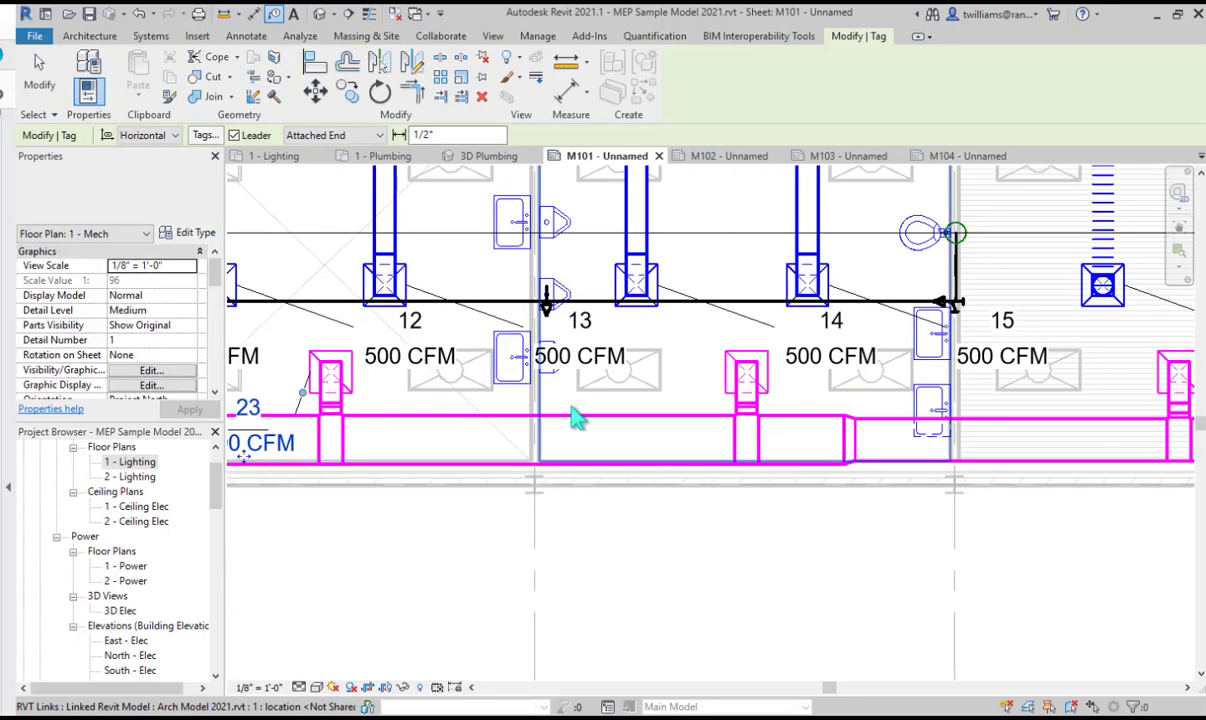
{"action": "left_click", "coordinate": [725, 402]}
{"action": "middle_click_drag", "start_coordinate": [1015, 405], "coordinate": [700, 409]}
{"action": "left_click", "coordinate": [700, 405]}
{"action": "middle_click_drag", "start_coordinate": [745, 315], "coordinate": [292, 418]}
{"action": "left_click", "coordinate": [557, 418]}
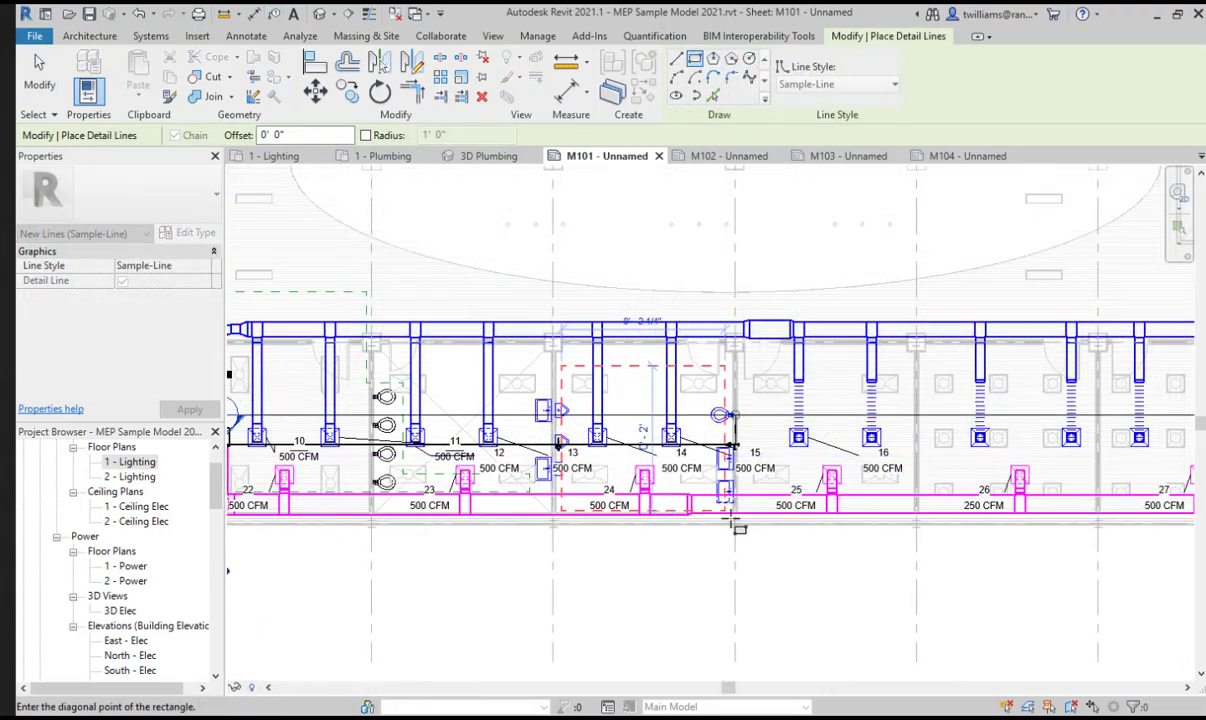
Draw a Sample-Line detail rectangle around the room with diffusers 13 and 14 and a circle around air terminal 26's room.
{"action": "left_click", "coordinate": [745, 514]}
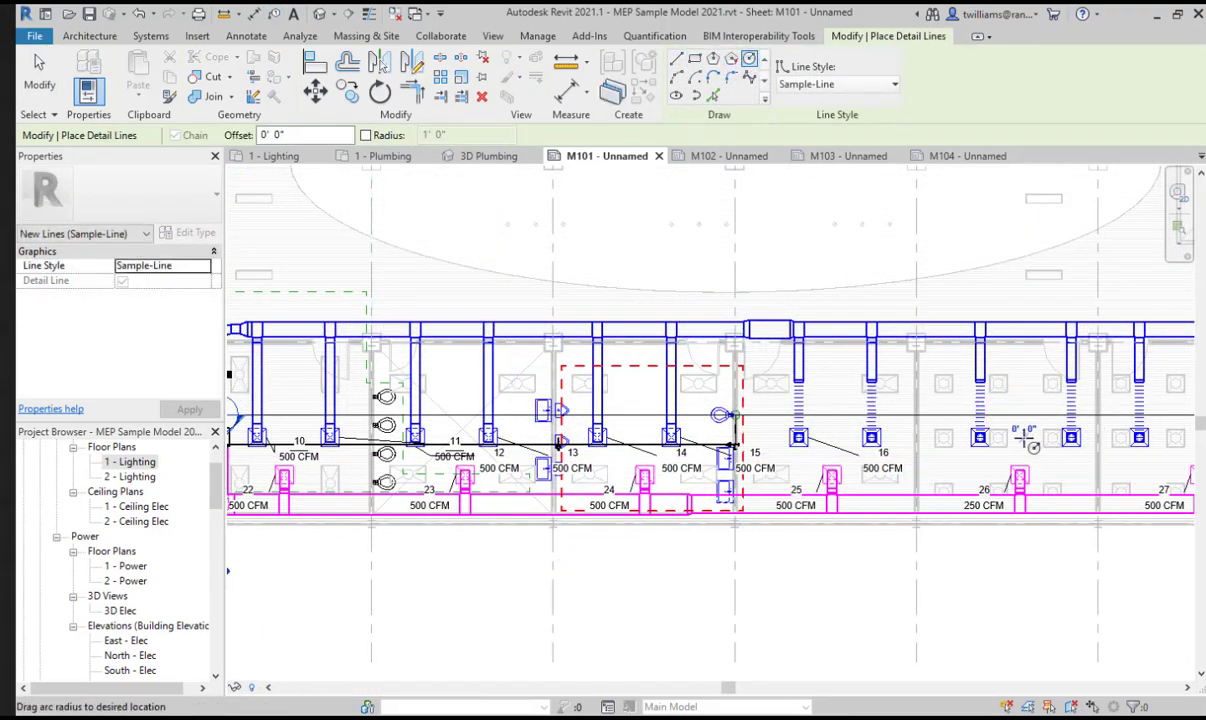
{"action": "key", "text": "Escape"}
{"action": "key", "text": "Escape"}
Examine the annotated plan on sheet M101 and the complete MEP model in the 3D view.
{"action": "scroll", "coordinate": [700, 382], "scroll_direction": "up", "scroll_amount": 3}
{"action": "middle_click_drag", "start_coordinate": [844, 362], "coordinate": [902, 337]}
{"action": "scroll", "coordinate": [901, 312], "scroll_direction": "down", "scroll_amount": 1}
{"action": "middle_click_drag", "start_coordinate": [1010, 431], "coordinate": [443, 386]}
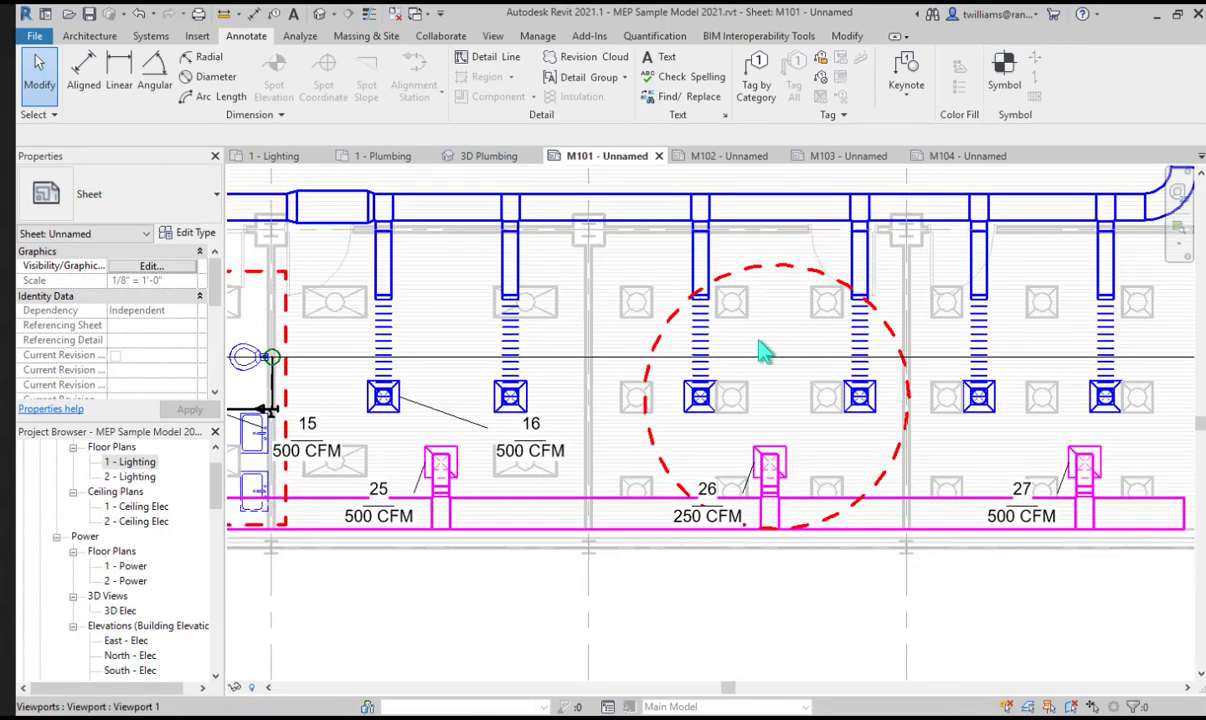
{"action": "scroll", "coordinate": [991, 315], "scroll_direction": "up", "scroll_amount": 2}
{"action": "scroll", "coordinate": [999, 334], "scroll_direction": "down", "scroll_amount": 4}
{"action": "middle_click_drag", "start_coordinate": [999, 334], "coordinate": [1104, 392]}
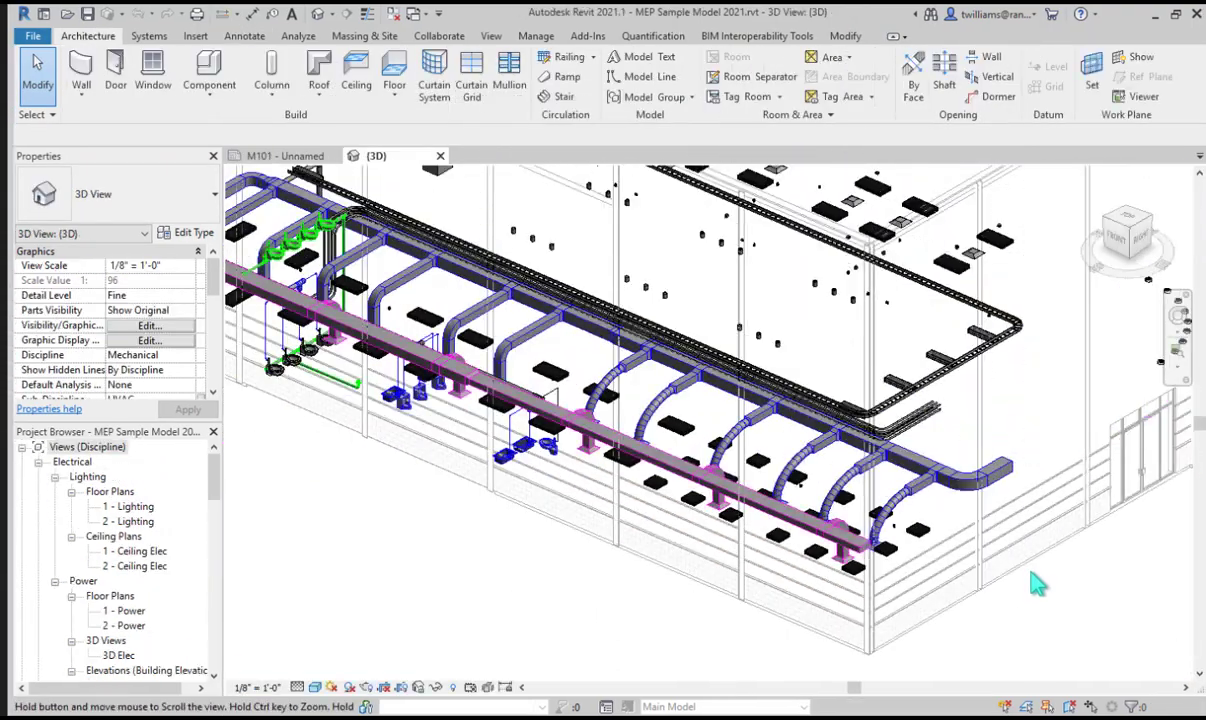
{"action": "scroll", "coordinate": [1055, 573], "scroll_direction": "up", "scroll_amount": 3}
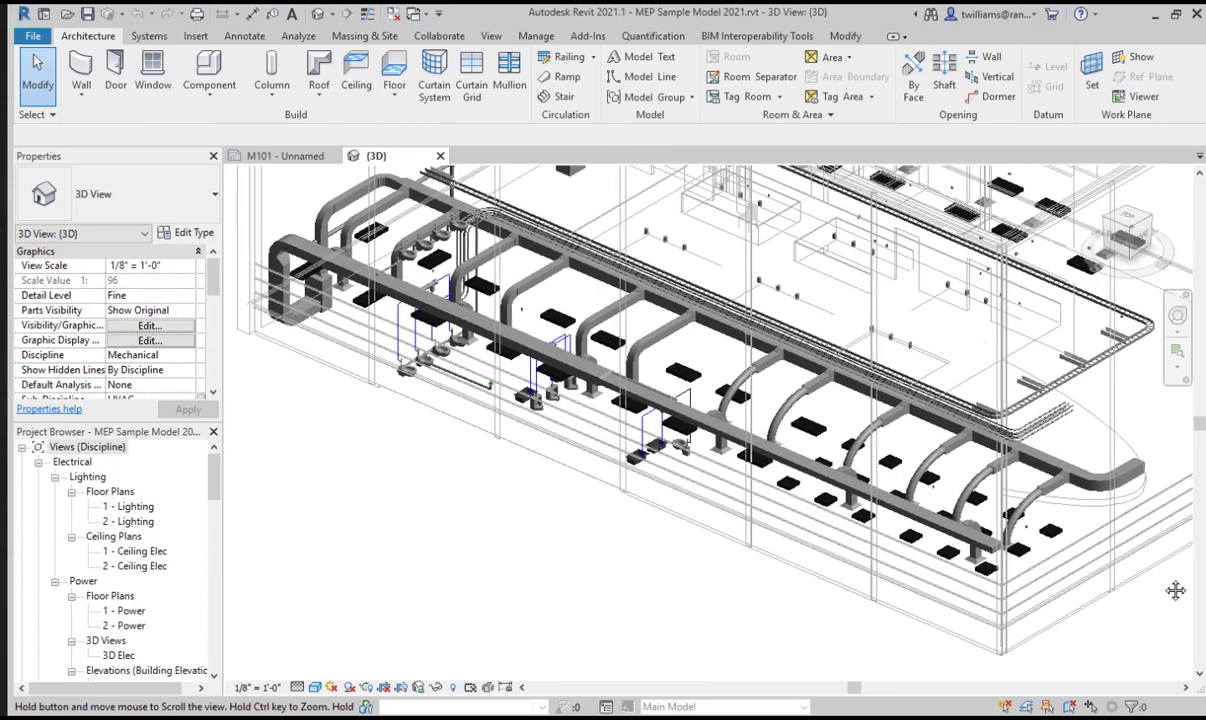
{"action": "middle_click_drag", "start_coordinate": [1175, 590], "coordinate": [1148, 604]}
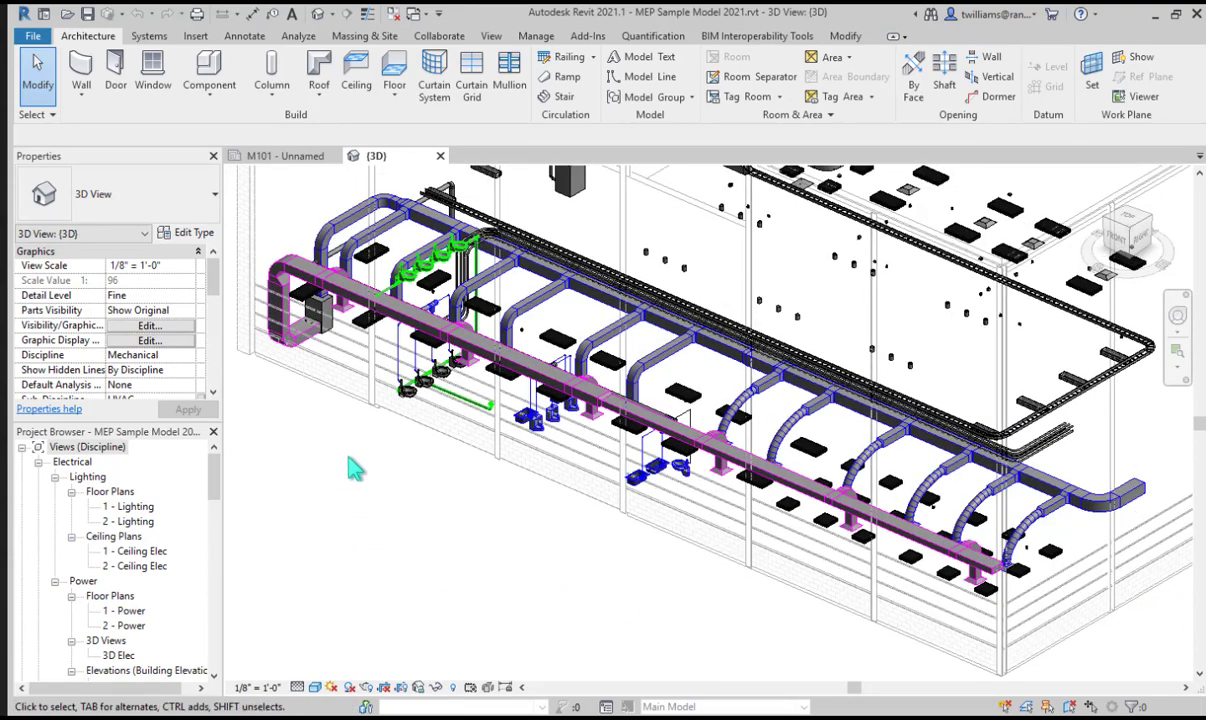